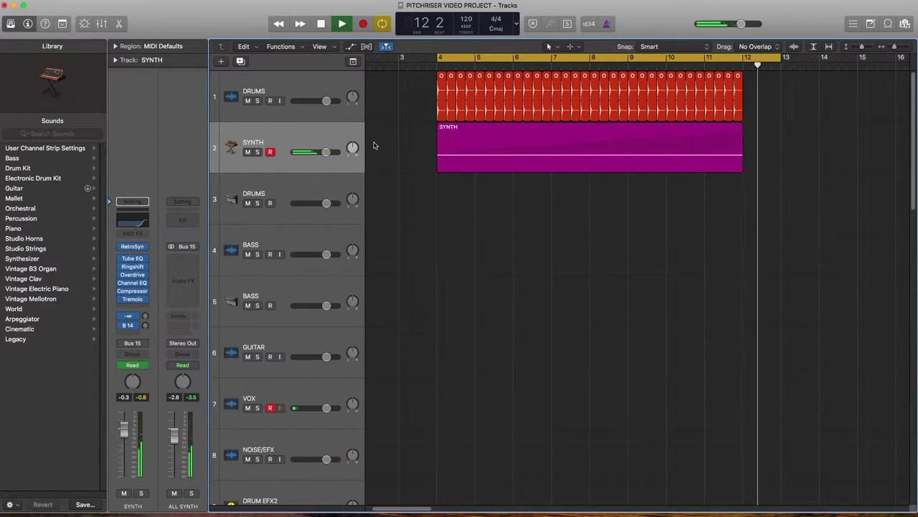
Step: Stop playback, open the SYNTH region in the Piano Roll, and examine the sustained note with the automation area hidden
key("space")
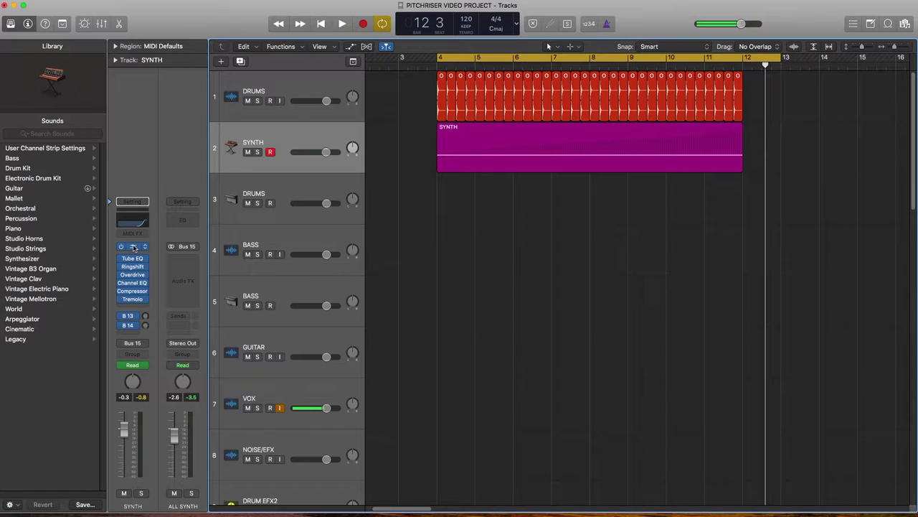
left_click(547, 138)
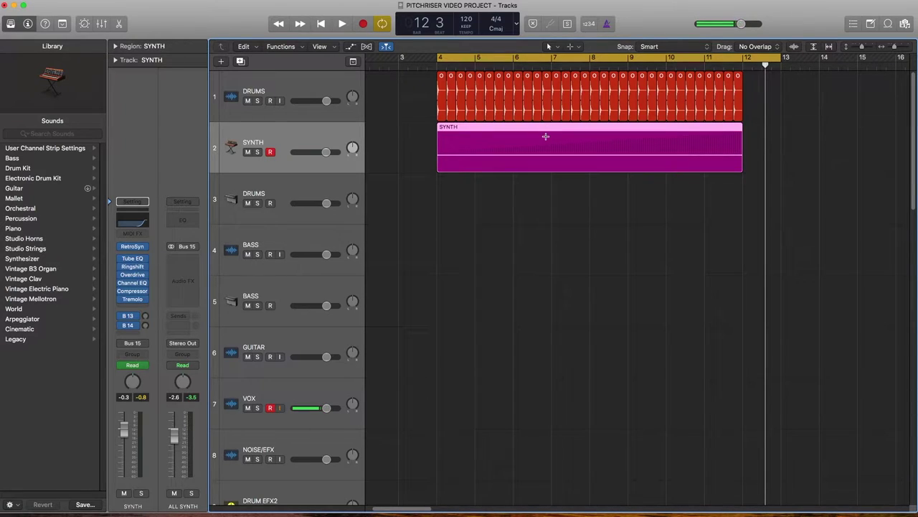
double_click(546, 138)
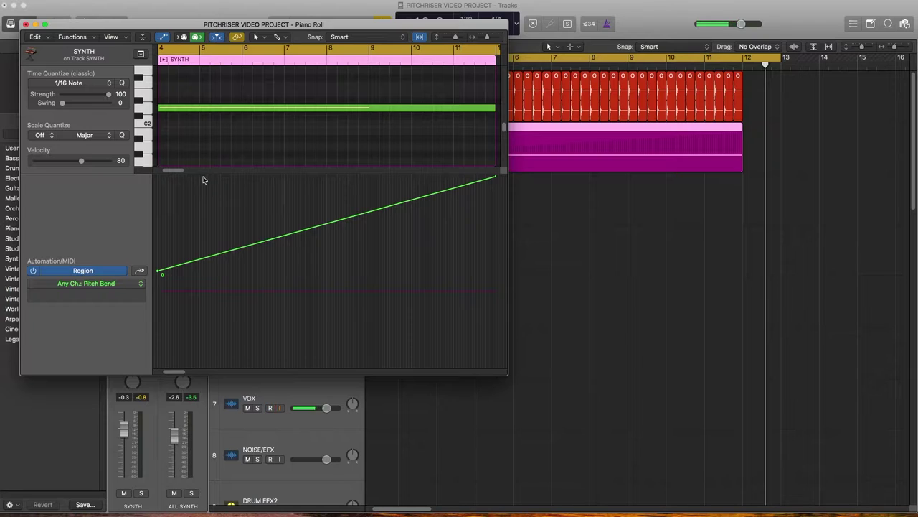
left_click_drag(203, 173, 204, 374)
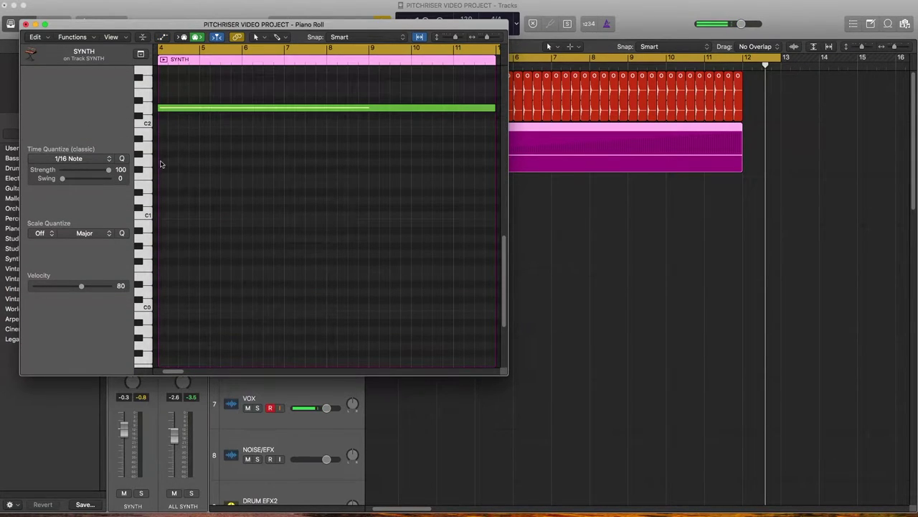
scroll(215, 111, "right", 3)
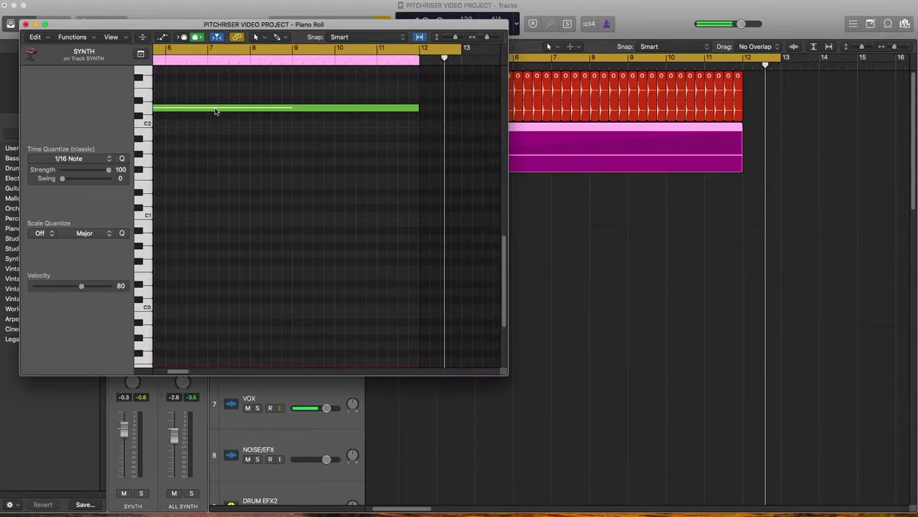
scroll(373, 86, "left", 3)
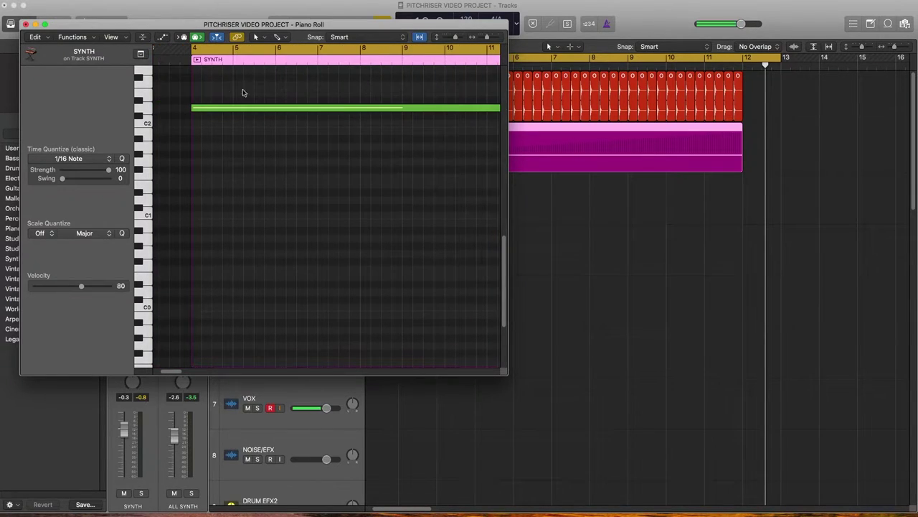
scroll(400, 176, "right", 2)
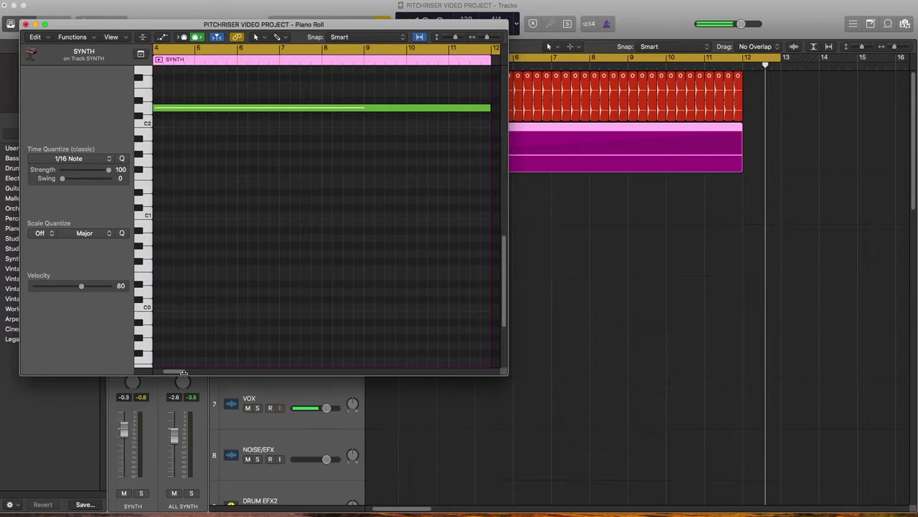
Step: Show the SYNTH region's Pitch Bend curve below the note and close the Piano Roll after reviewing it
left_click_drag(184, 371, 198, 172)
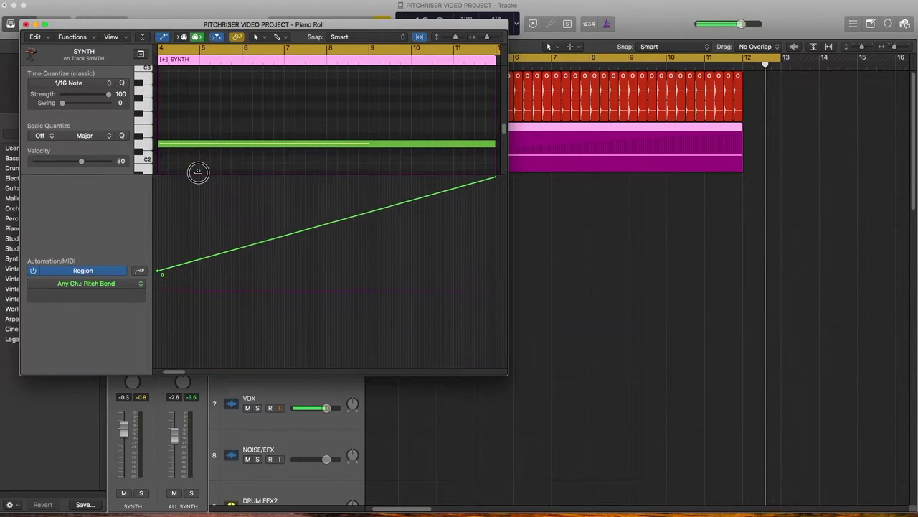
left_click(101, 284)
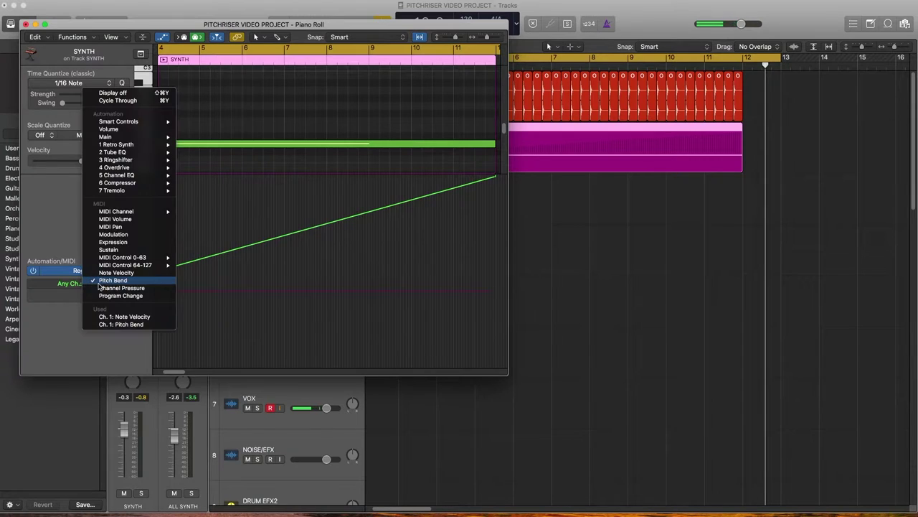
left_click(105, 280)
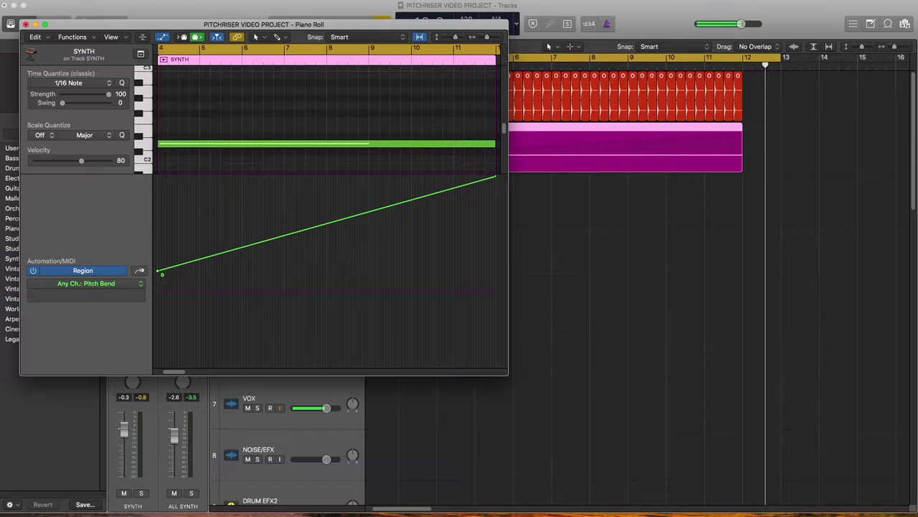
left_click(25, 24)
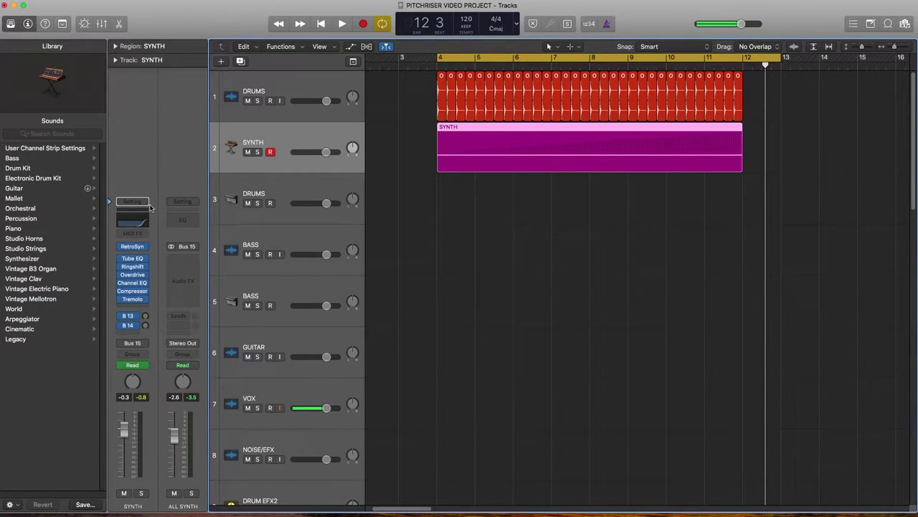
Step: Bypass all audio effects and the B 13 send on the SYNTH channel, and disable its automation reading
mouse_move(134, 250)
mouse_move(121, 285)
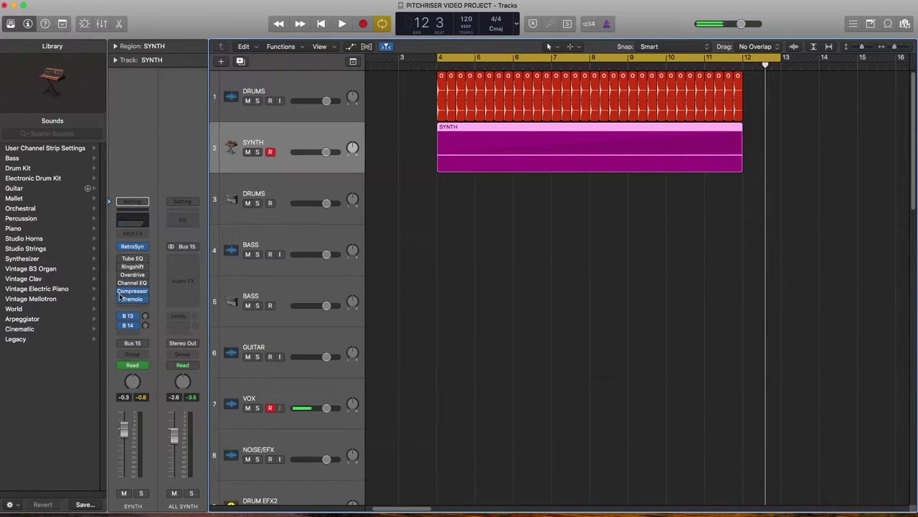
mouse_move(120, 318)
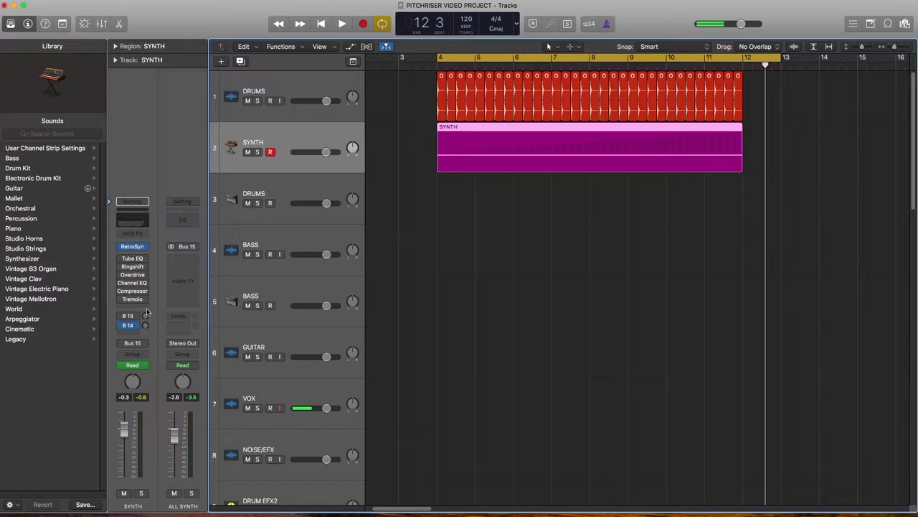
left_click(132, 365)
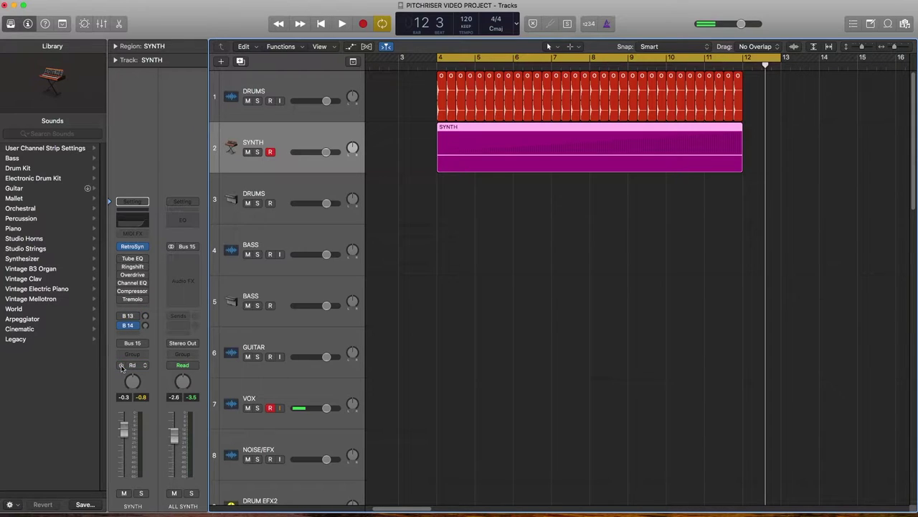
Step: Open Retro Synth on the SYNTH channel, inspect the Bend range options in its global settings, and close the plug-in
left_click(133, 247)
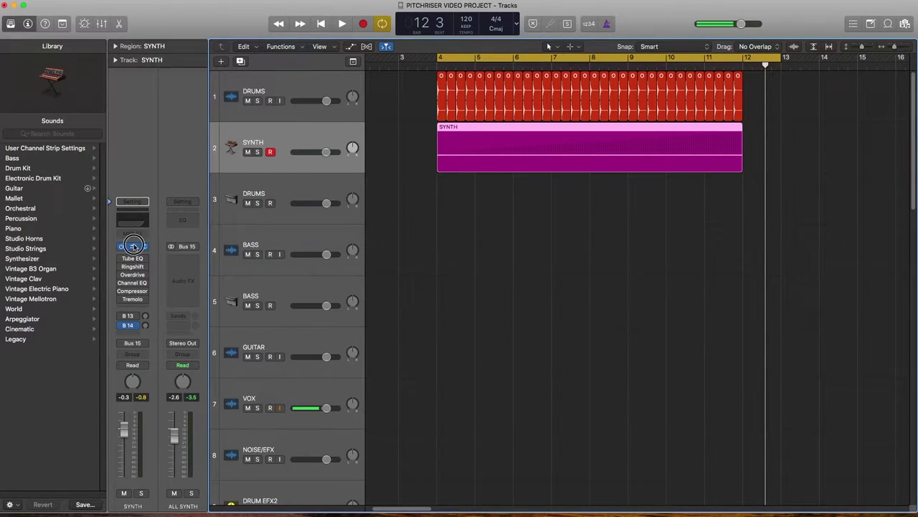
left_click(132, 247)
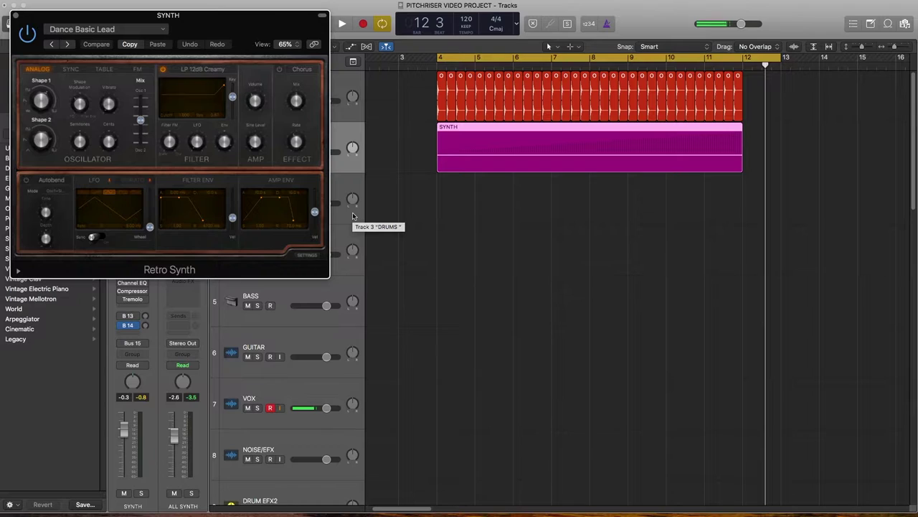
left_click(318, 255)
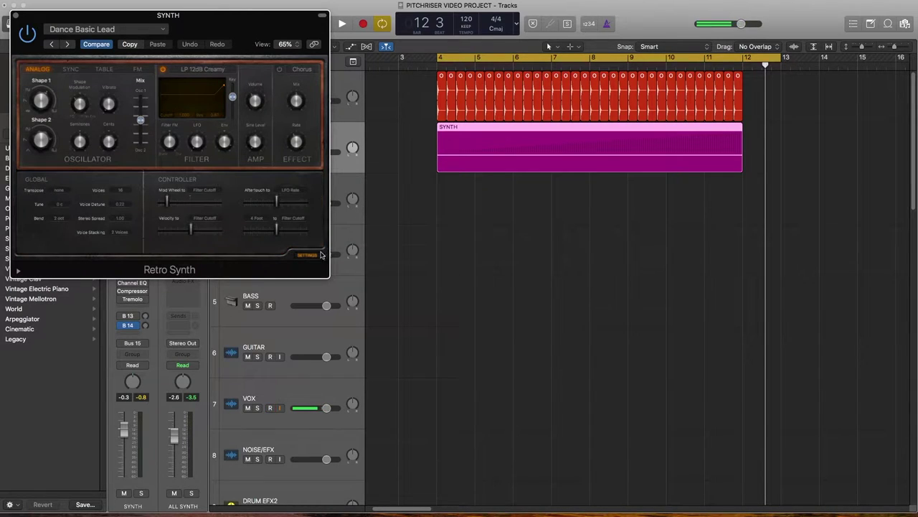
left_click(57, 220)
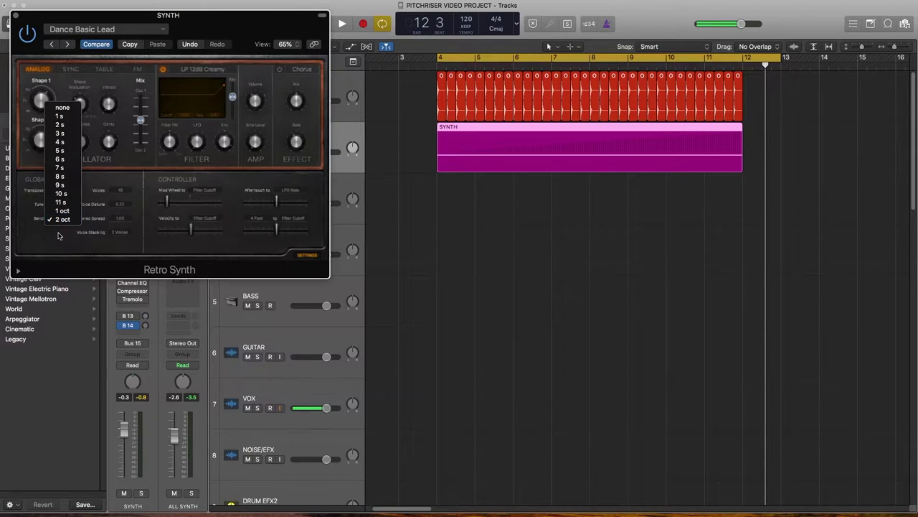
left_click(59, 235)
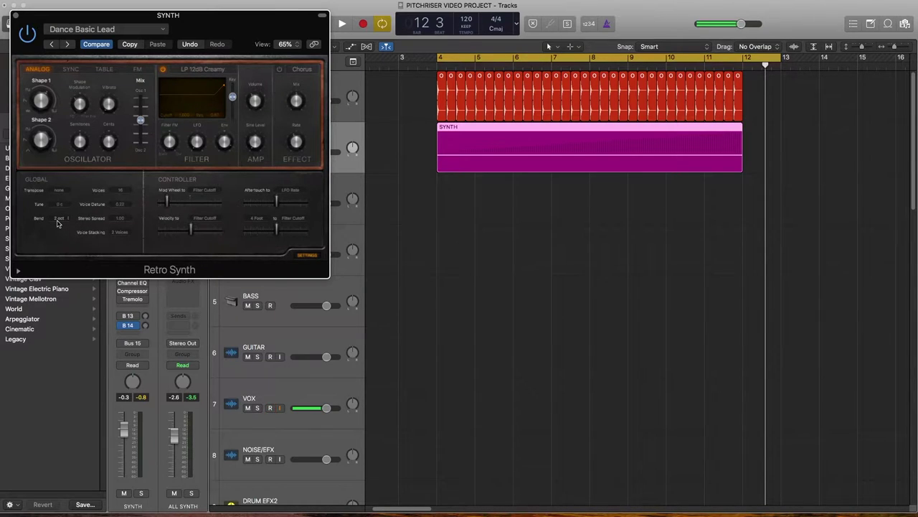
left_click(57, 221)
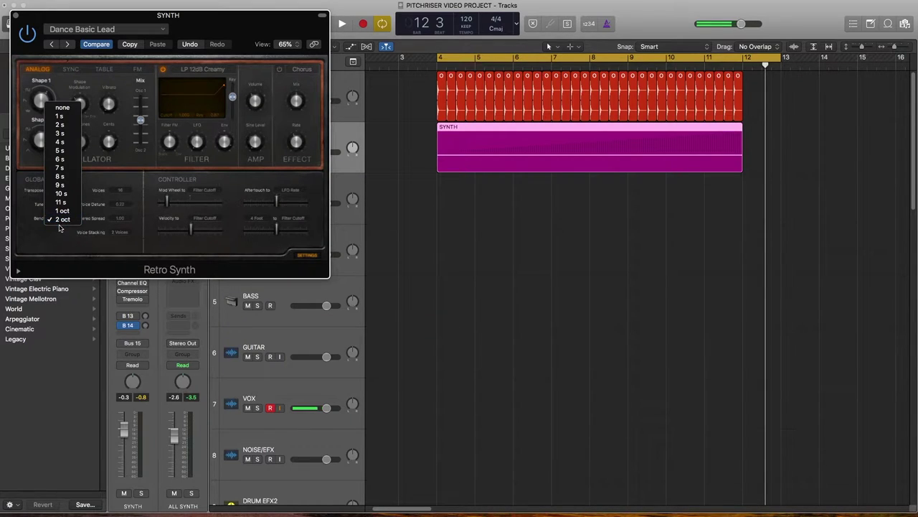
left_click(59, 228)
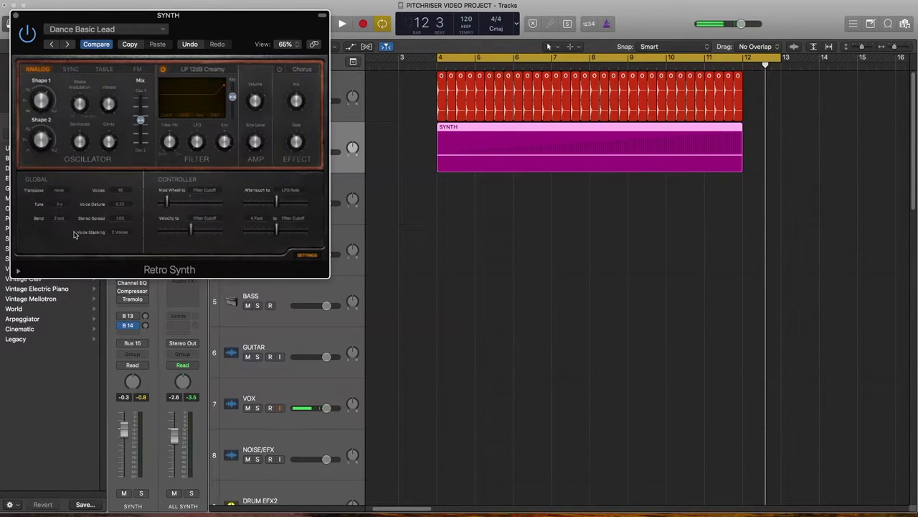
left_click(16, 15)
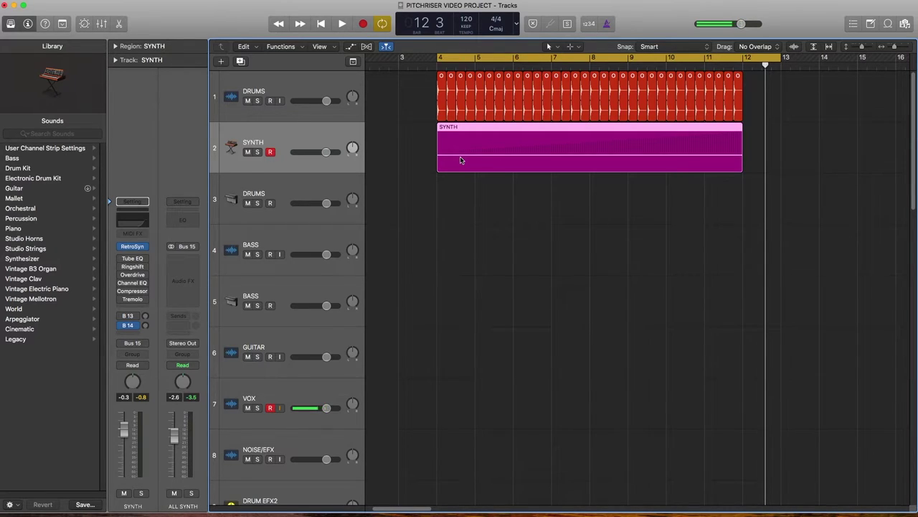
Step: Deselect the SYNTH region and play the riser with its effects and automation bypassed
left_click(493, 202)
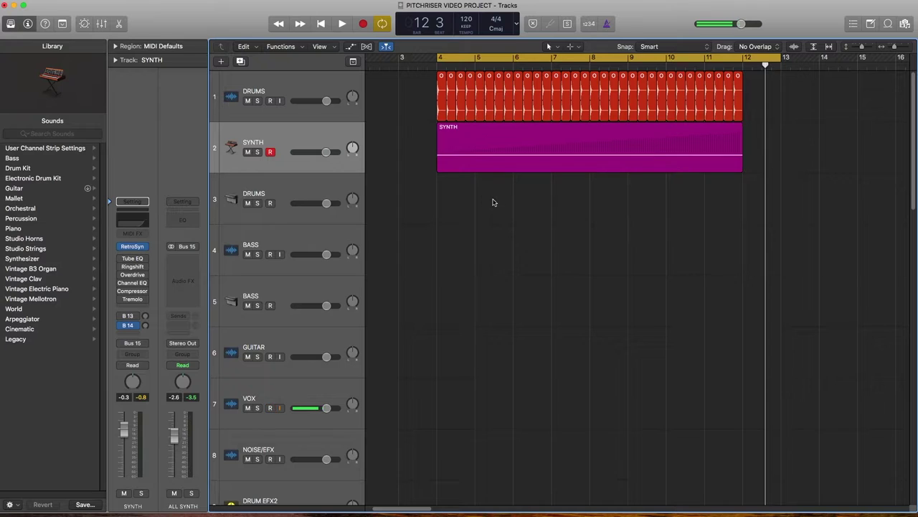
key("space")
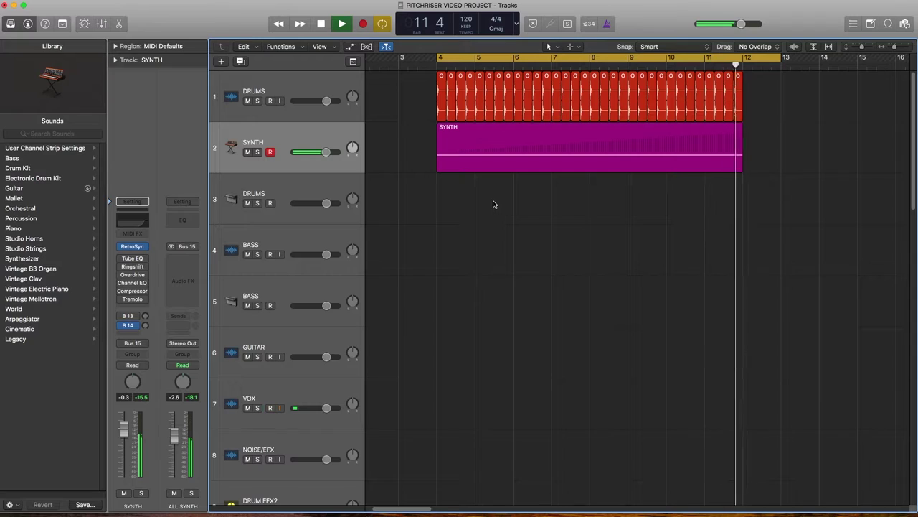
key("space")
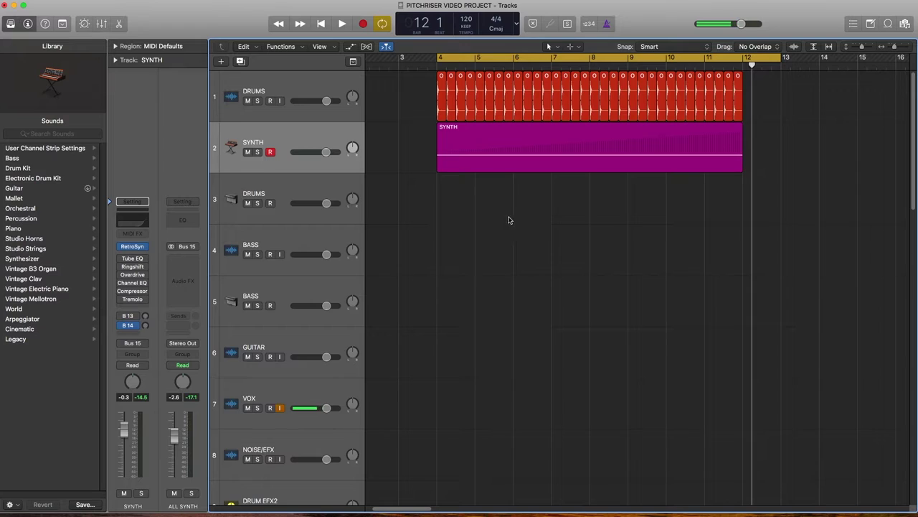
Step: Re-enable automation reading on the SYNTH channel
left_click(132, 343)
left_click(126, 333)
mouse_move(139, 249)
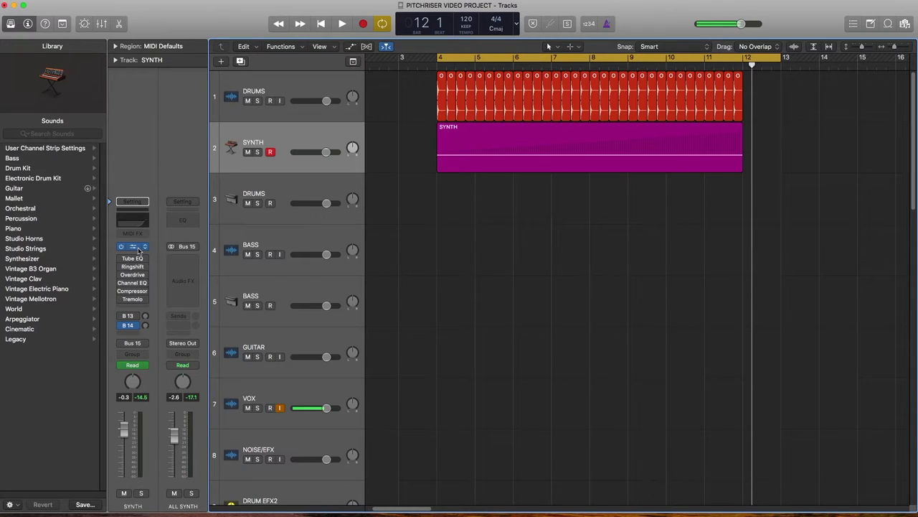
Step: Open Retro Synth with its envelope controls showing and play the riser to observe the filter automation
left_click(133, 247)
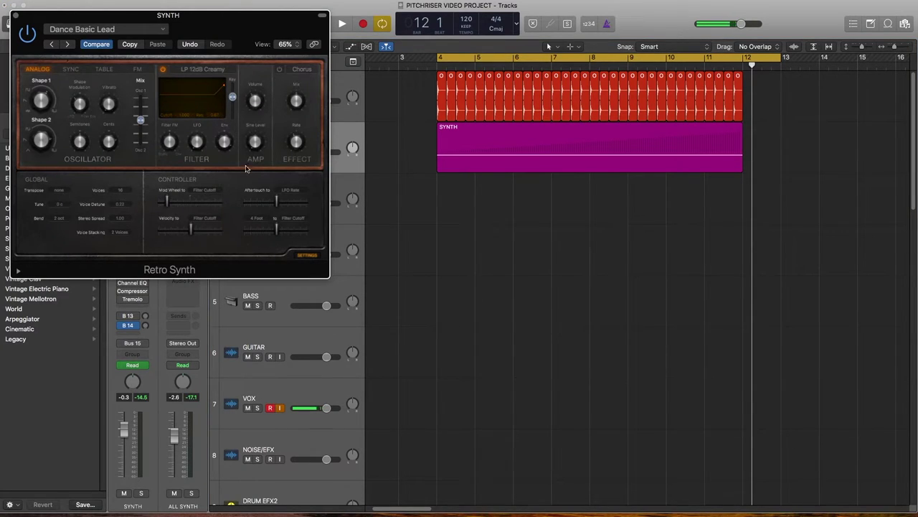
left_click(308, 254)
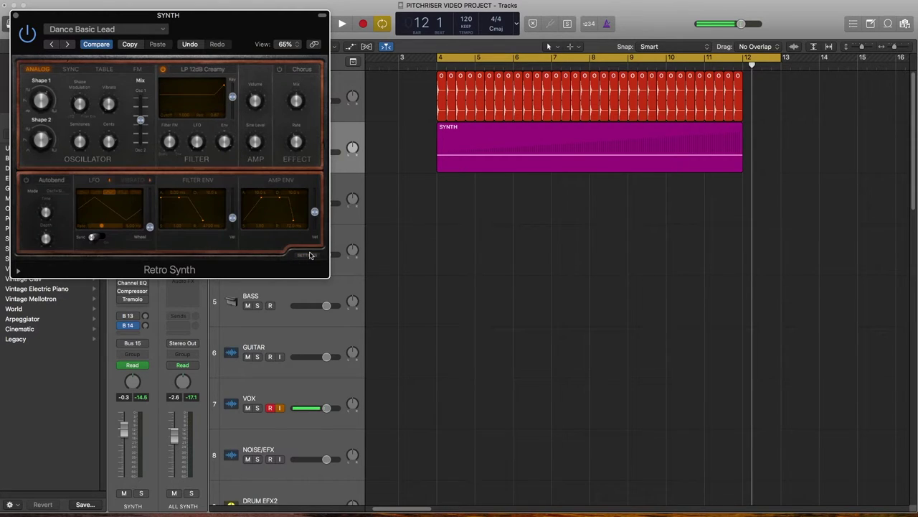
left_click(393, 226)
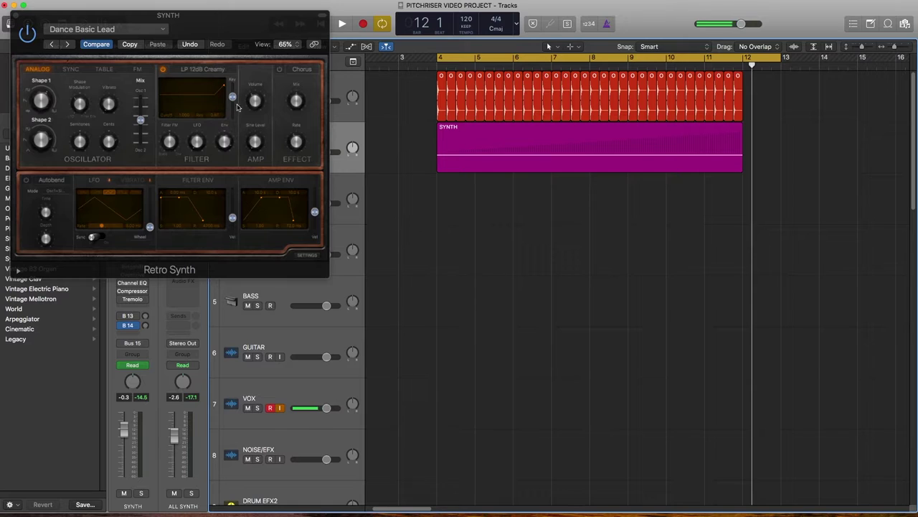
key("space")
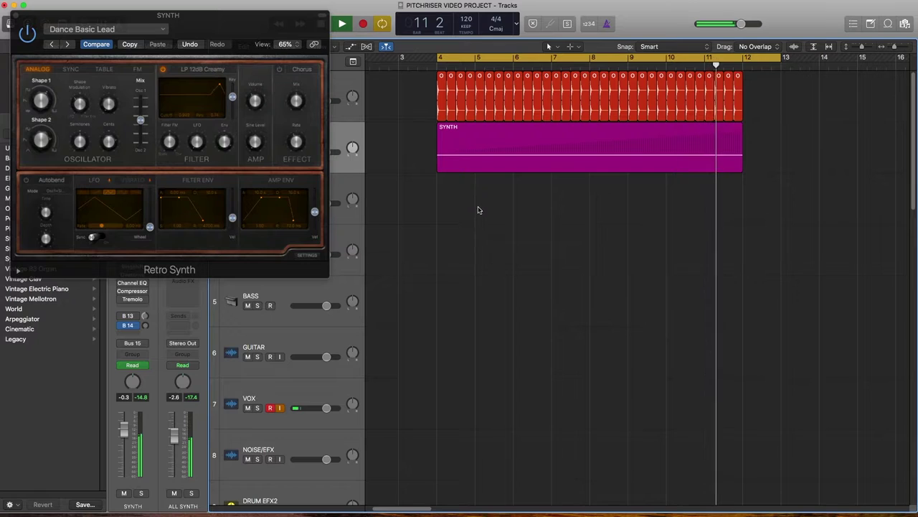
key("space")
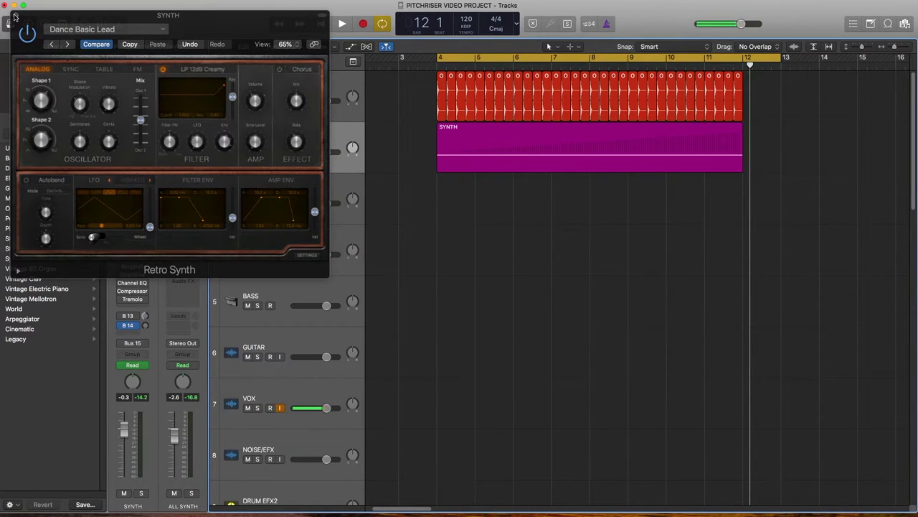
Step: Show the track automation and display Retro Synth's filter Cutoff curve on the SYNTH track, keeping the plug-in open
left_click_drag(117, 16, 633, 182)
left_click(442, 208)
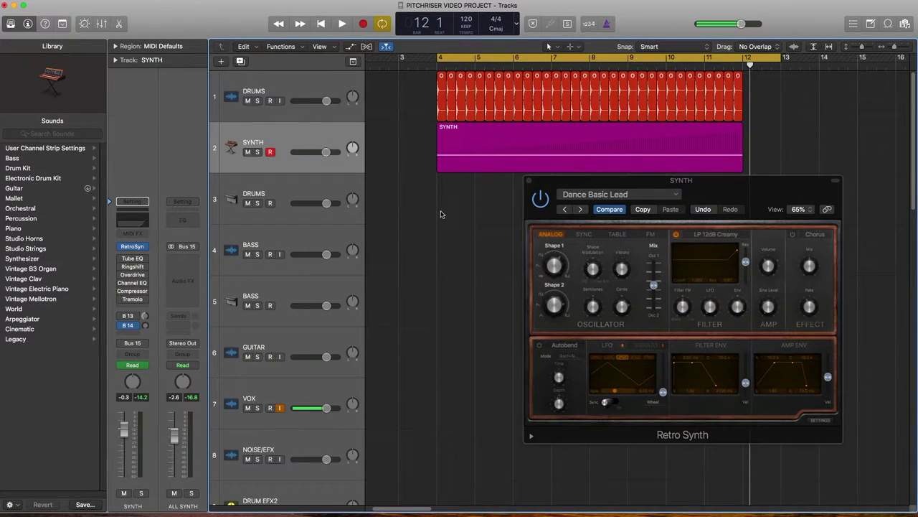
key("a")
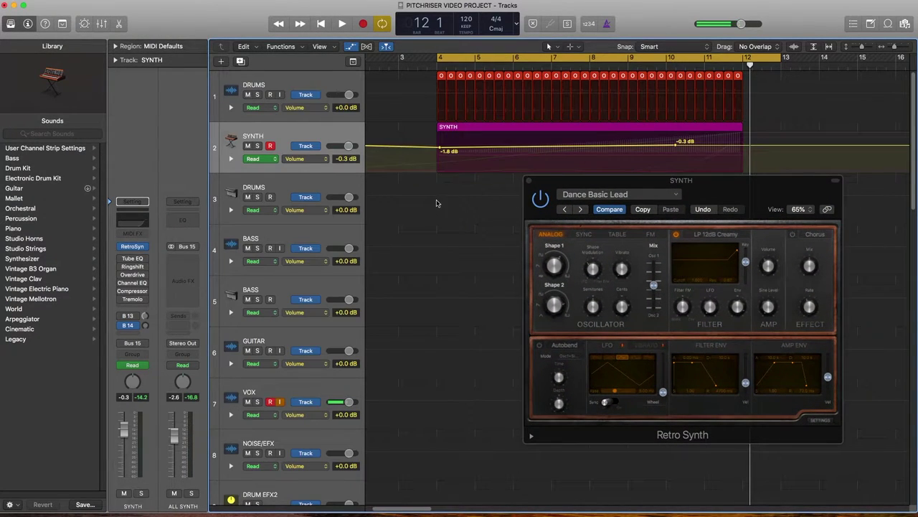
left_click(304, 158)
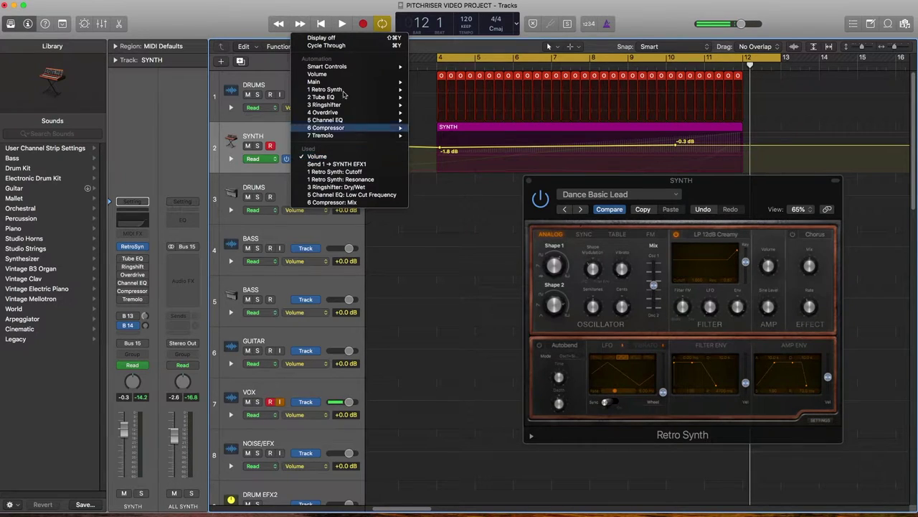
mouse_move(347, 90)
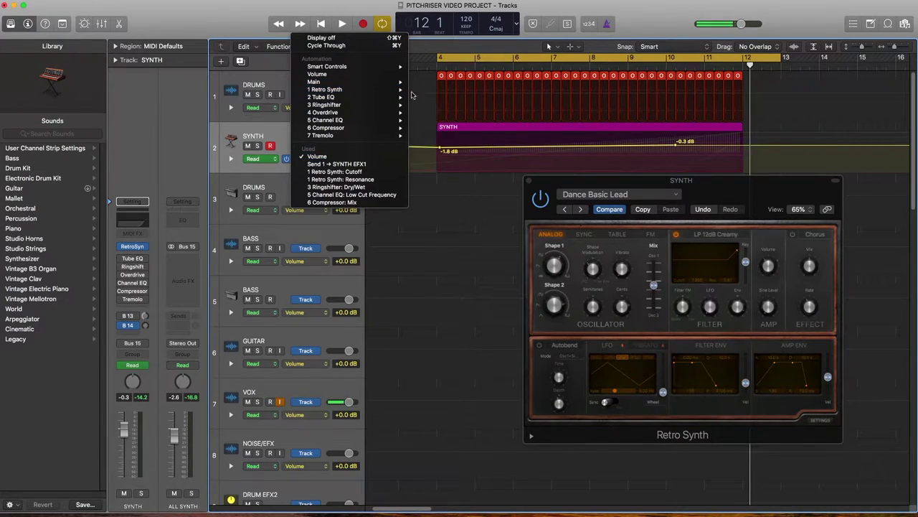
mouse_move(447, 120)
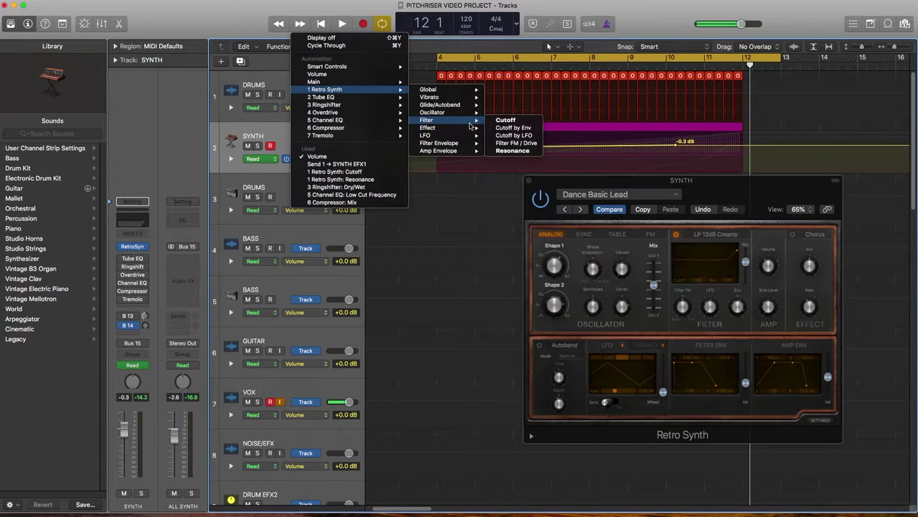
left_click(505, 120)
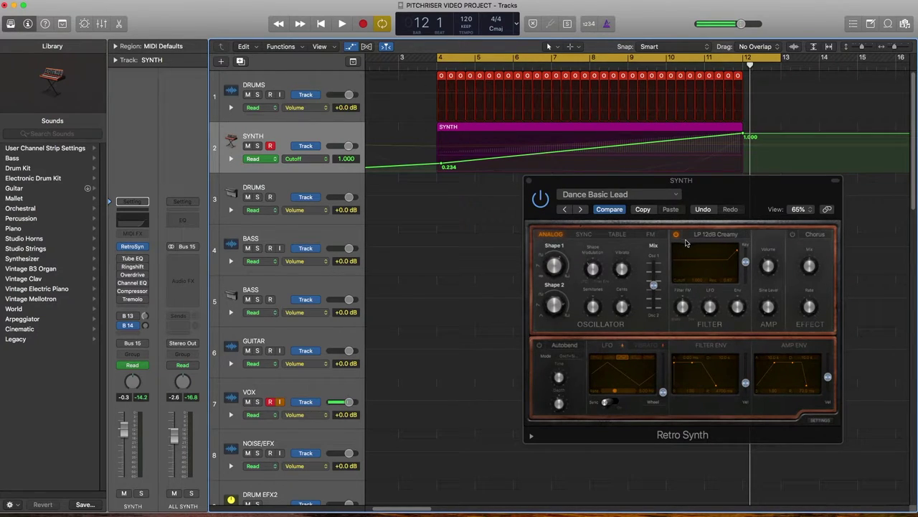
Step: Record new Retro Synth cutoff and resonance automation in Touch mode while the riser plays, and return the SYNTH track to Read
left_click(136, 365)
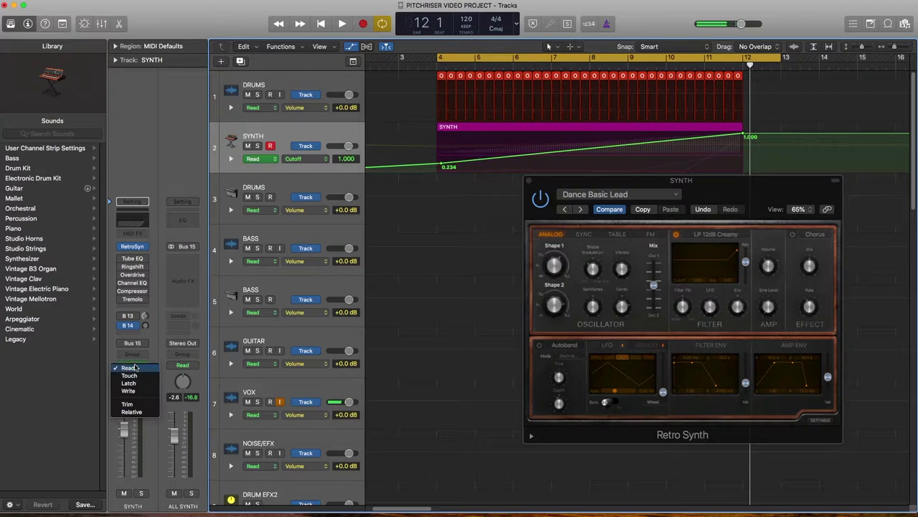
left_click(136, 377)
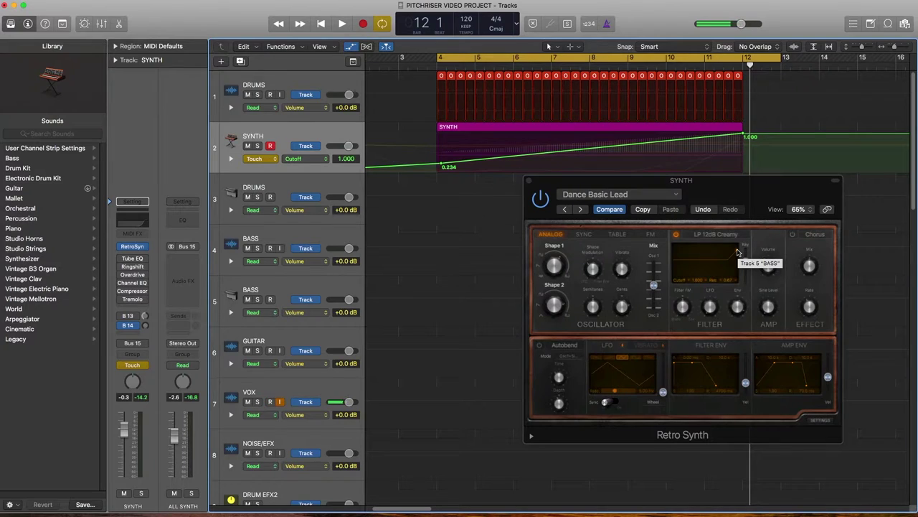
left_click(737, 251)
mouse_move(737, 251)
left_mouse_down()
mouse_move(677, 252)
mouse_move(741, 246)
left_mouse_up()
key("space")
key("space")
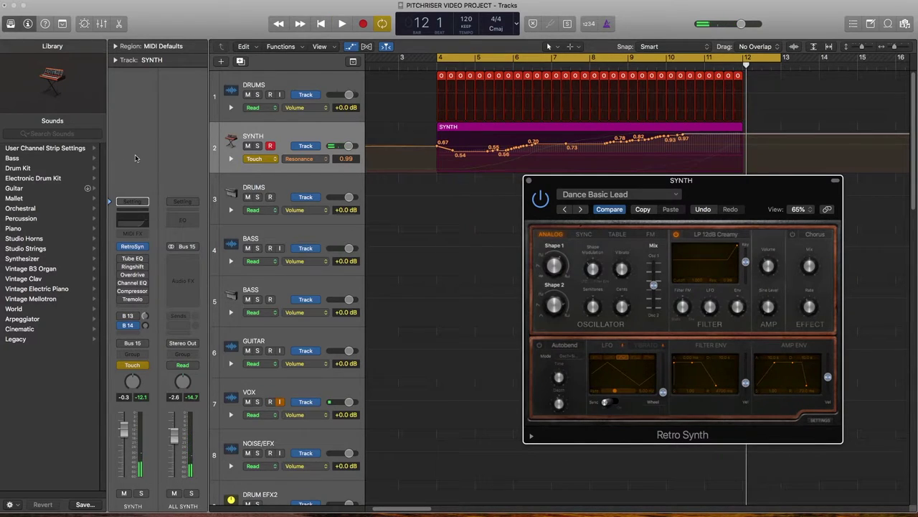
left_click(259, 158)
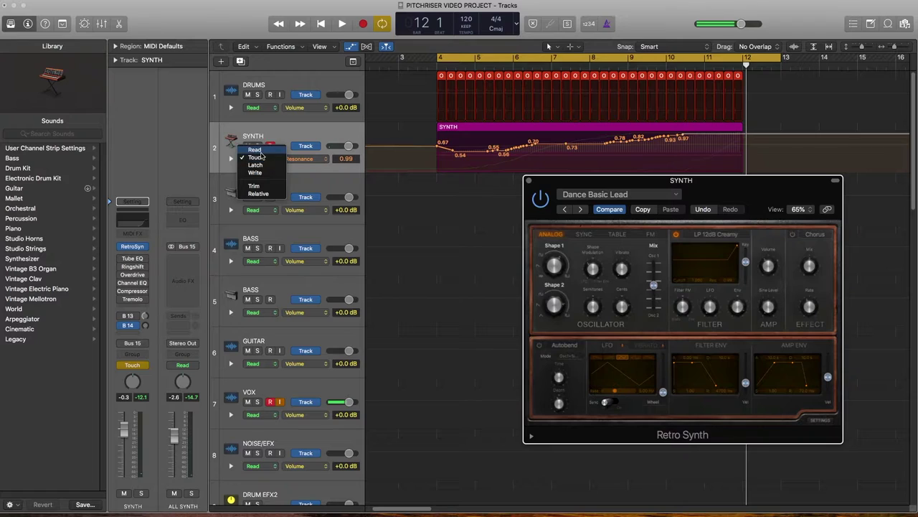
left_click(259, 150)
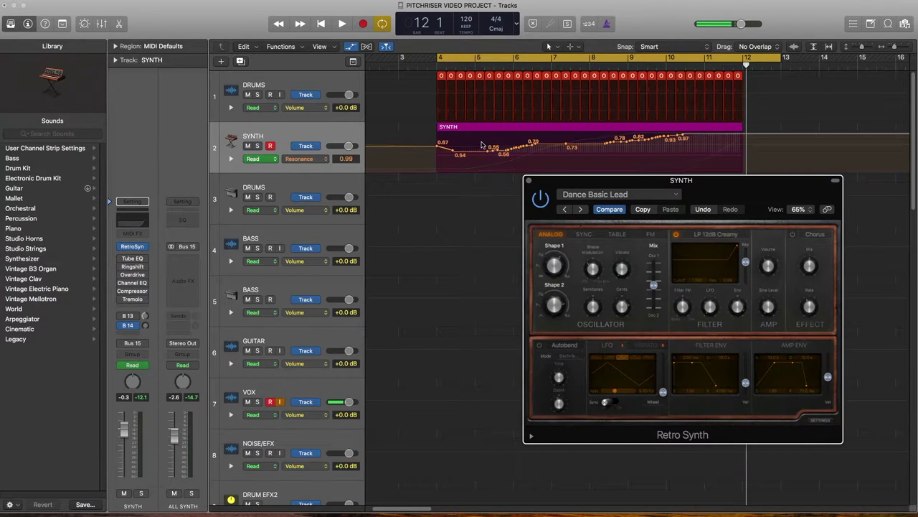
Step: Display the recorded Retro Synth Cutoff automation on the SYNTH track and close the plug-in
left_click(310, 159)
left_click(334, 154)
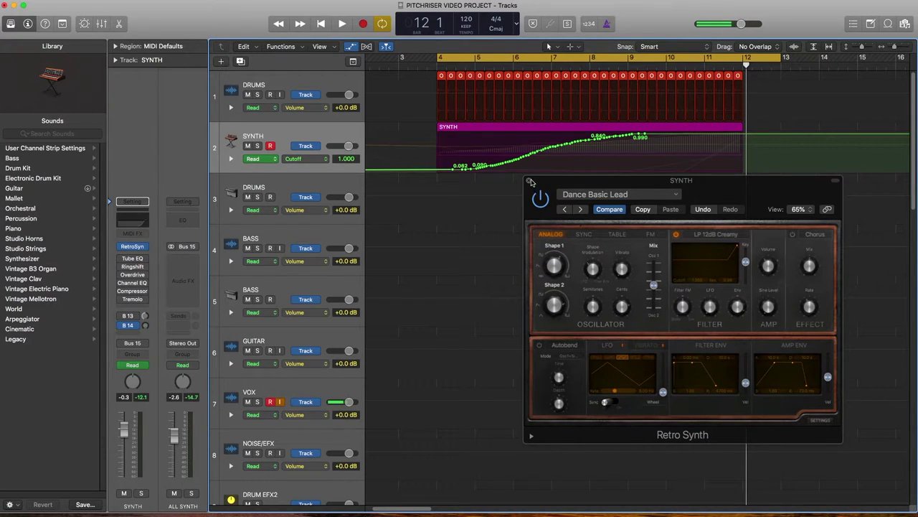
left_click(530, 182)
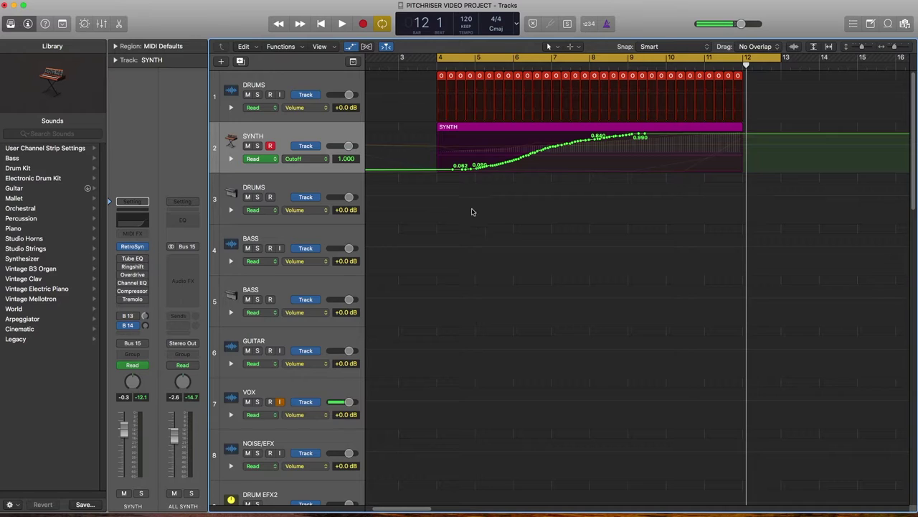
Step: Open and enable the Vintage Tube EQ on the SYNTH channel, inspect its Low Boost and High Boost settings, and close it
mouse_move(122, 261)
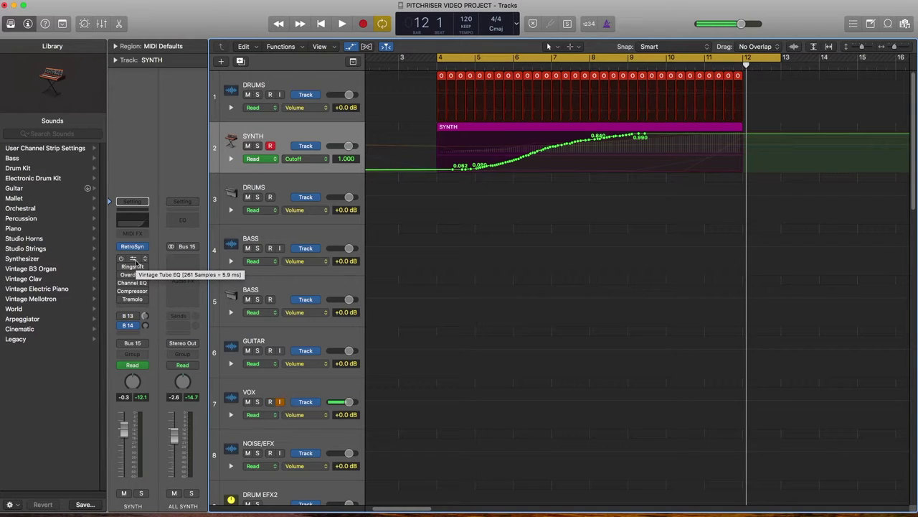
left_click(133, 259)
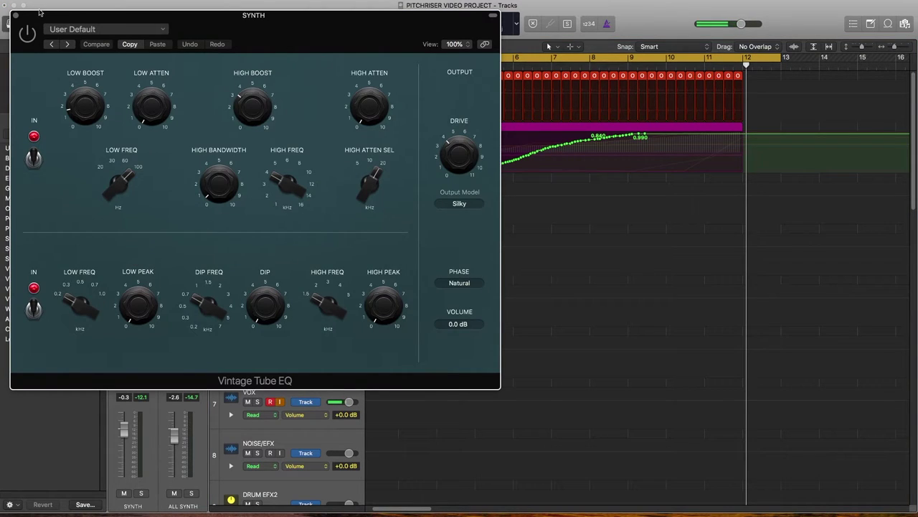
left_click_drag(47, 14, 459, 45)
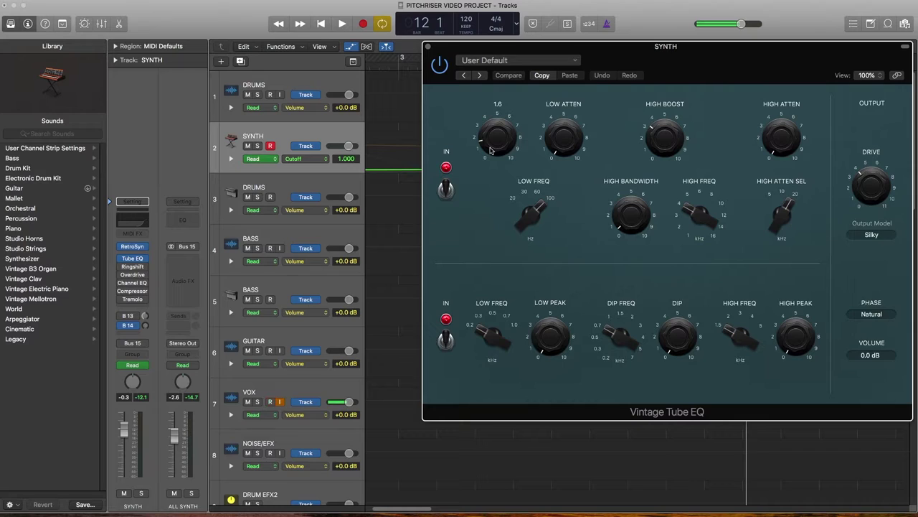
mouse_move(659, 142)
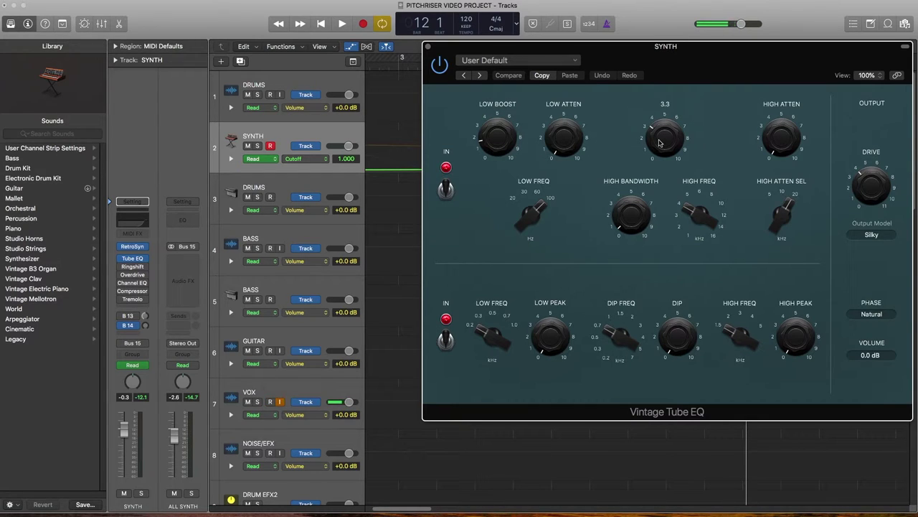
left_click(427, 48)
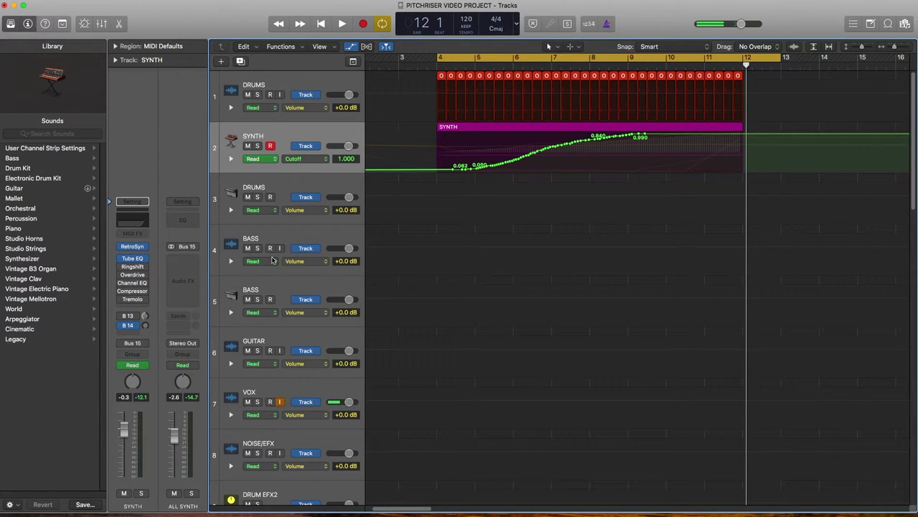
Step: Open and enable the Ringshifter on the SYNTH channel and display its Dry/Wet automation on the track
mouse_move(135, 261)
left_click(131, 268)
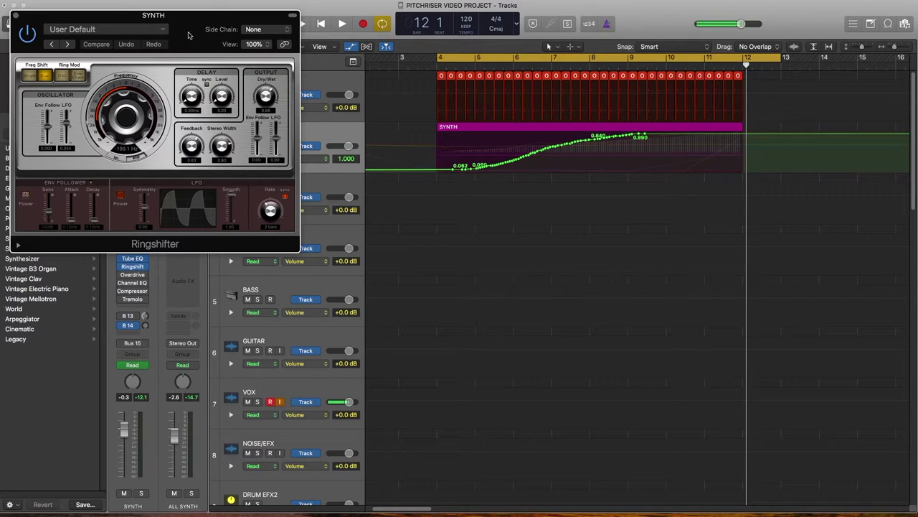
left_click_drag(188, 15, 178, 215)
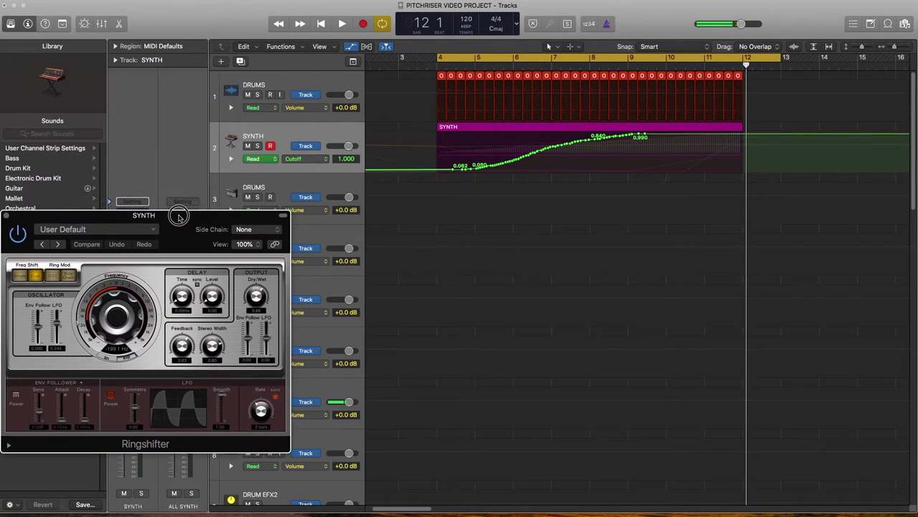
left_click(316, 159)
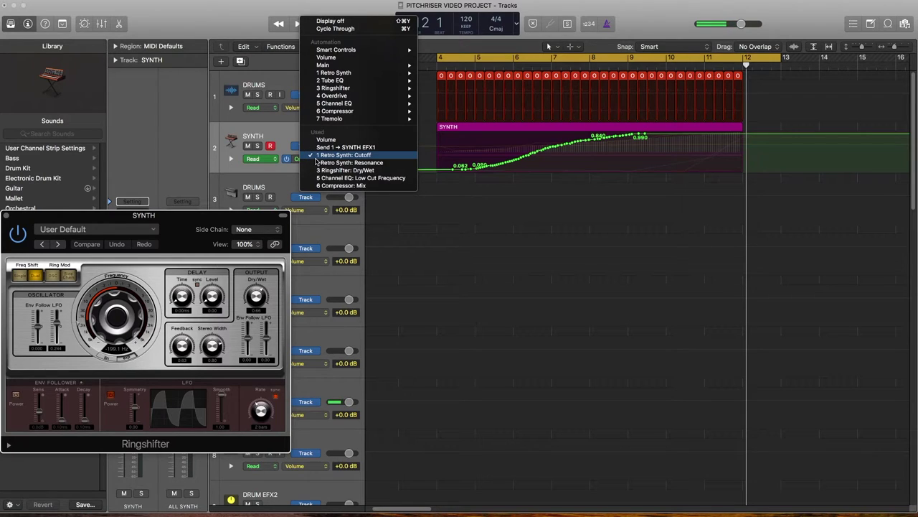
left_click(333, 171)
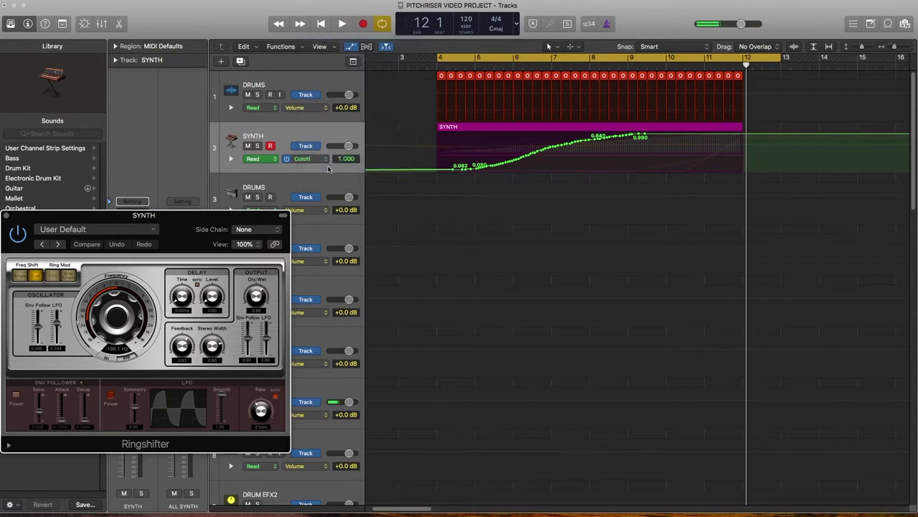
Step: Play the riser while watching the Ringshifter's Dry/Wet automation, and close the plug-in
left_click_drag(173, 216, 201, 159)
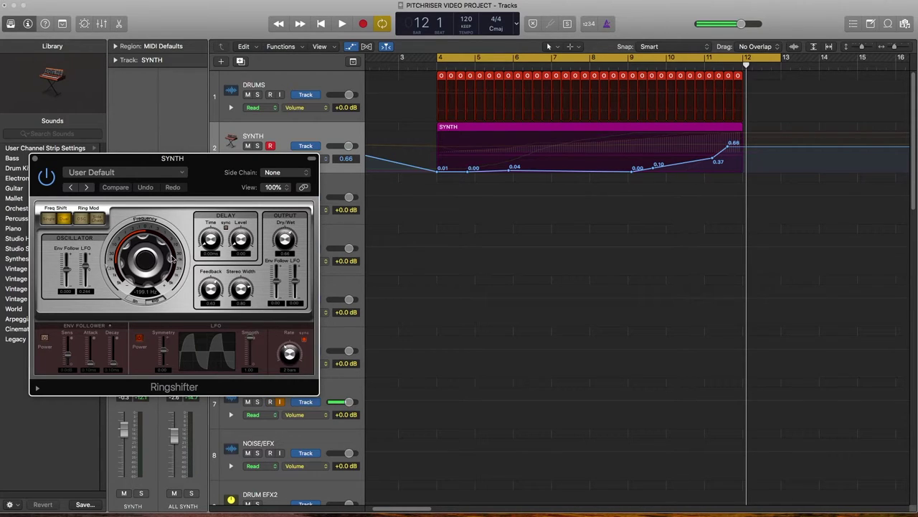
key("space")
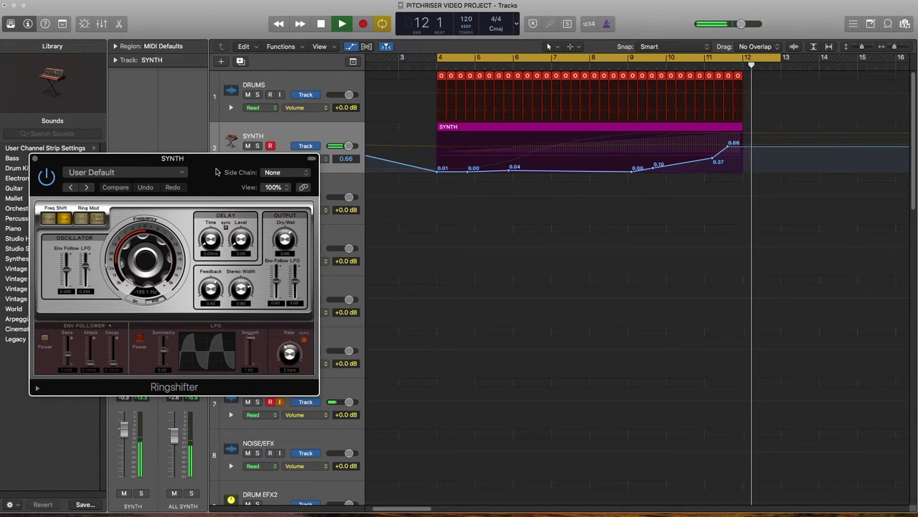
key("space")
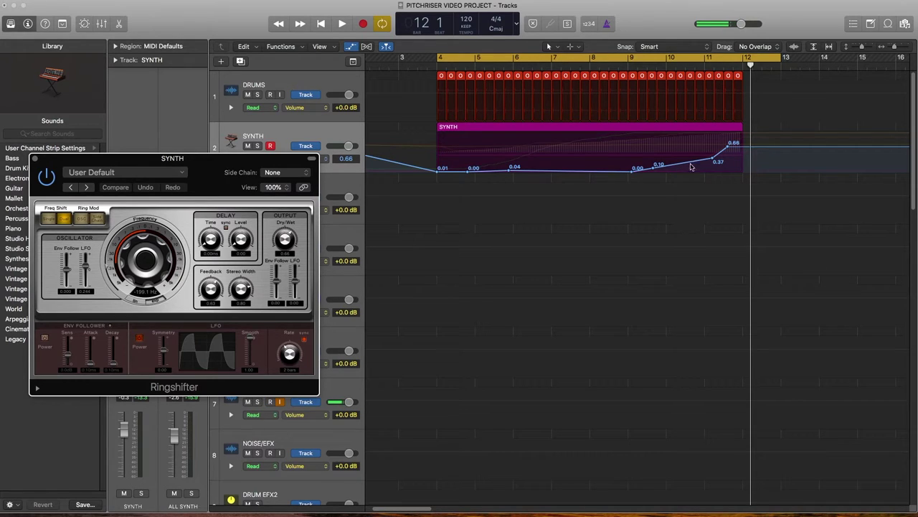
left_click(35, 159)
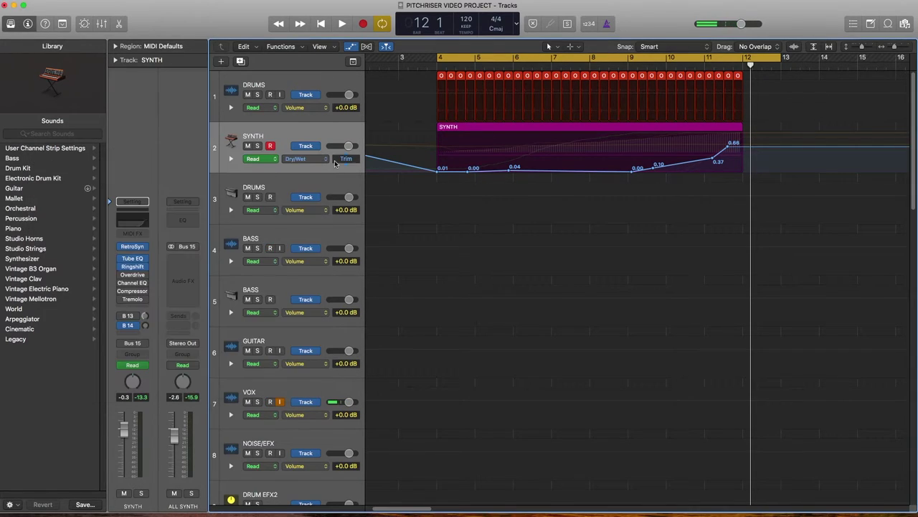
Step: Open the Overdrive on the SYNTH channel, enable it, and close its window
left_click(132, 277)
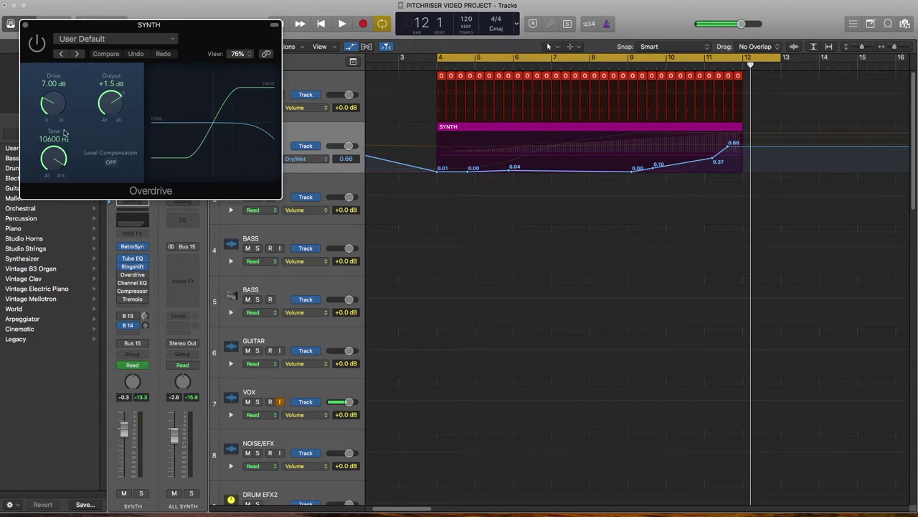
left_click(35, 45)
left_click(26, 27)
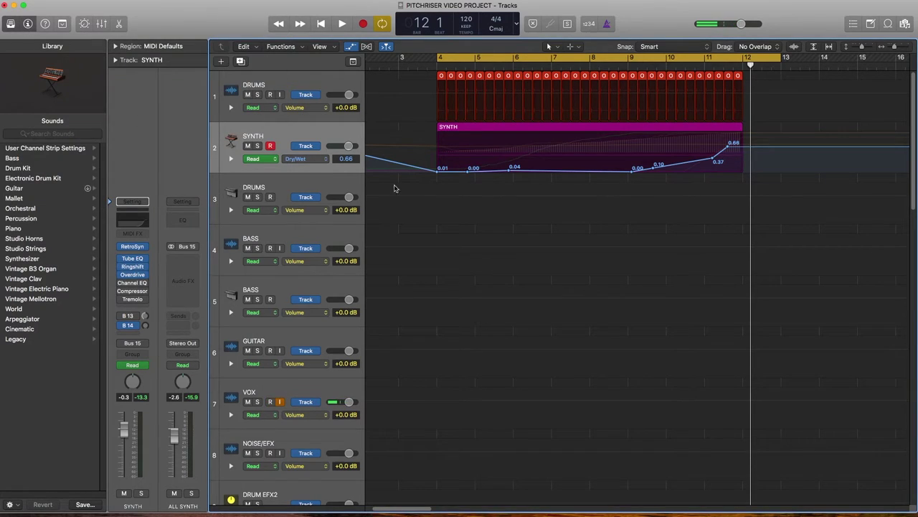
Step: Open and enable the Channel EQ on the SYNTH channel and display its Low Cut Frequency automation on the track
left_click(132, 284)
left_click(36, 45)
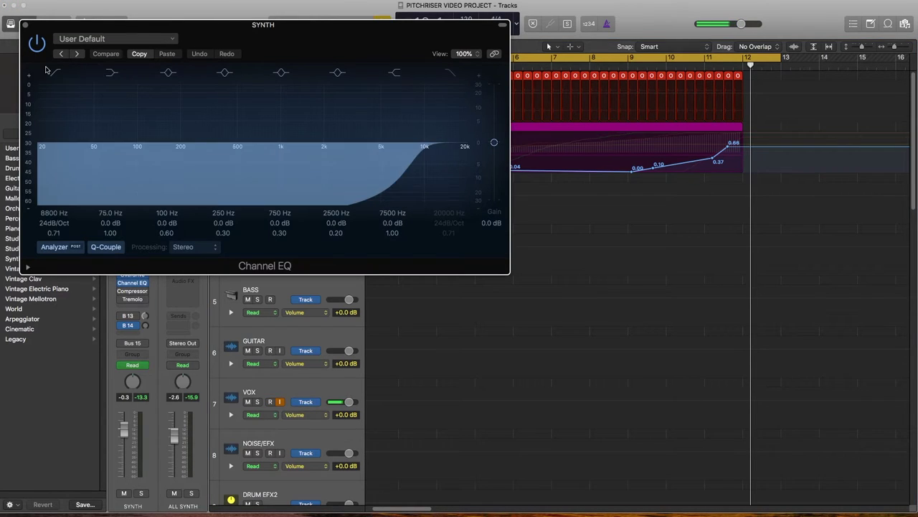
left_click_drag(267, 33, 385, 273)
left_click(309, 158)
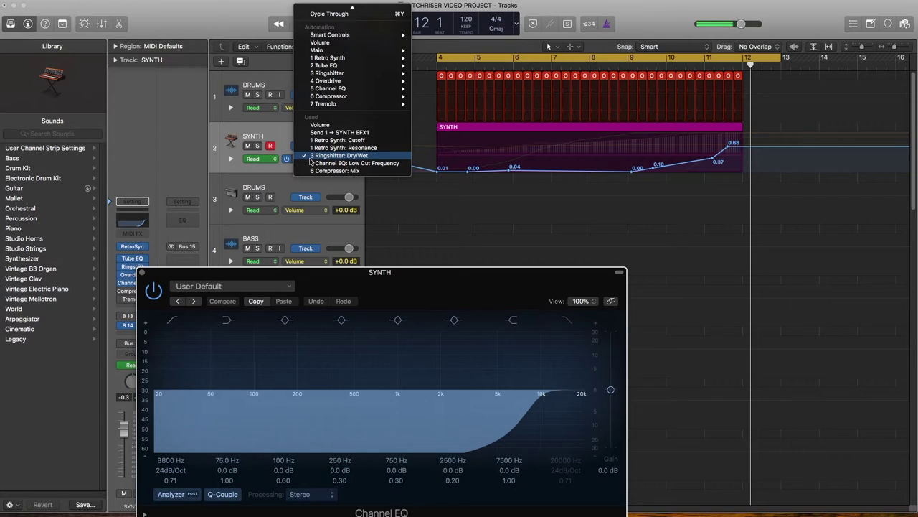
left_click(352, 163)
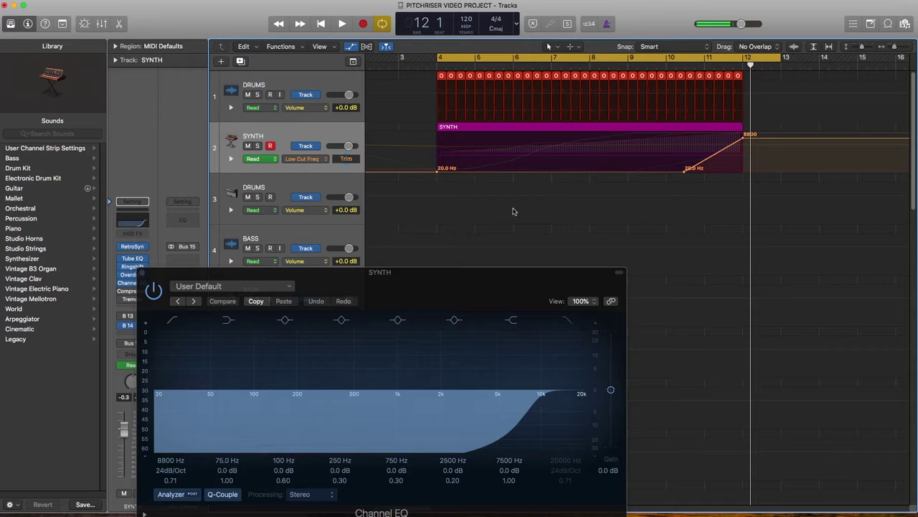
Step: Select the SYNTH track and play the riser to observe the low-cut sweep in the Channel EQ
left_click(310, 134)
key("space")
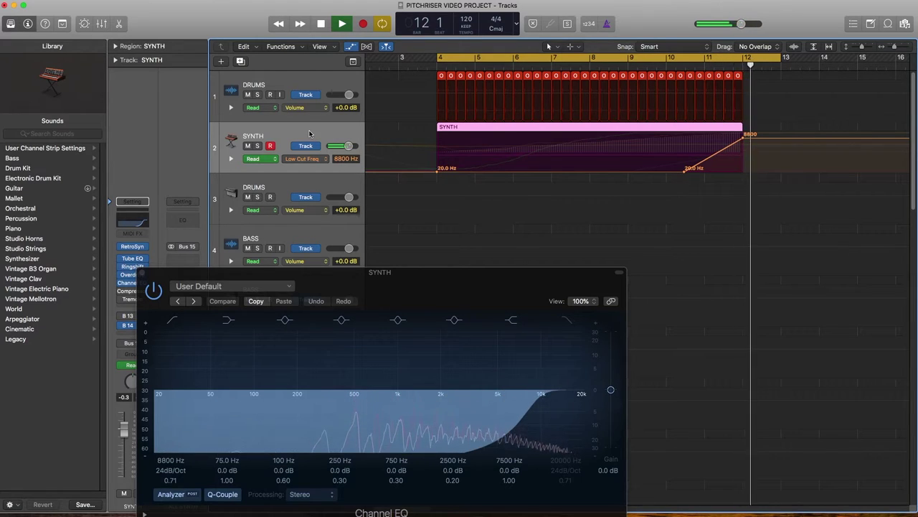
key("space")
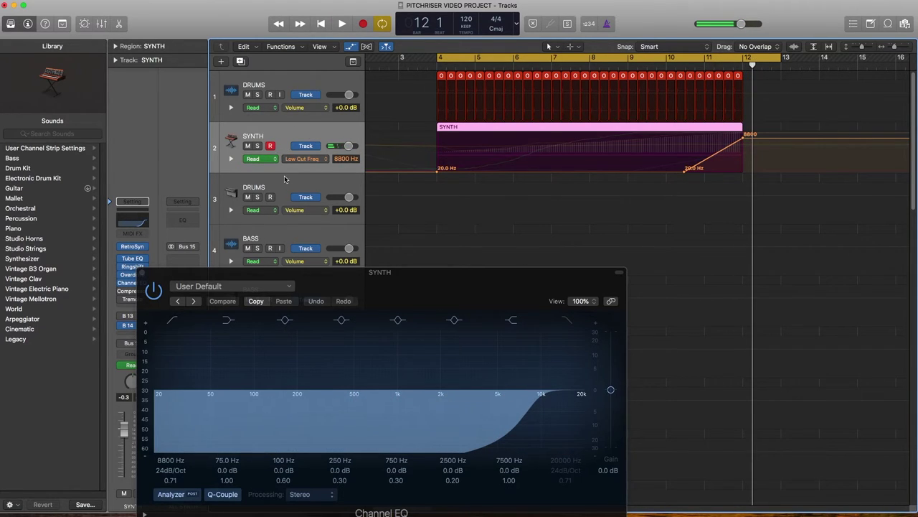
Step: Close the Channel EQ window and hide the track automation
left_click(143, 273)
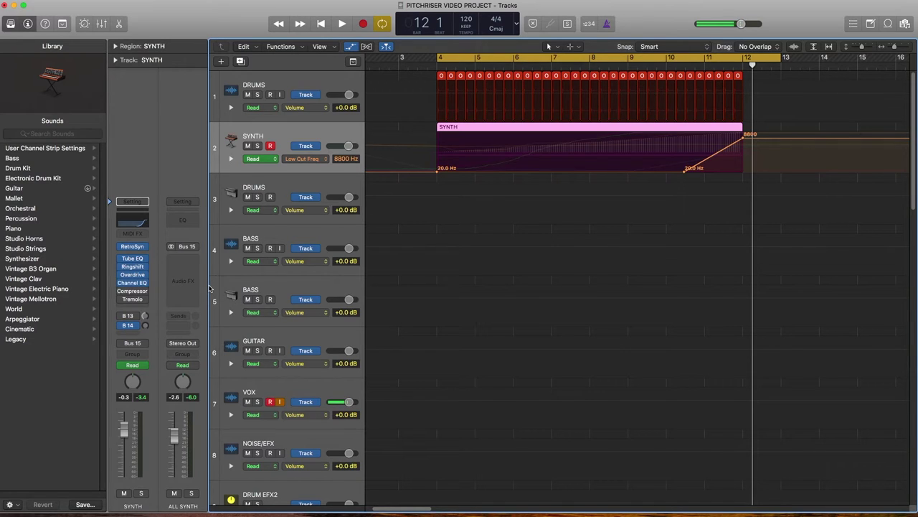
key("a")
mouse_move(129, 292)
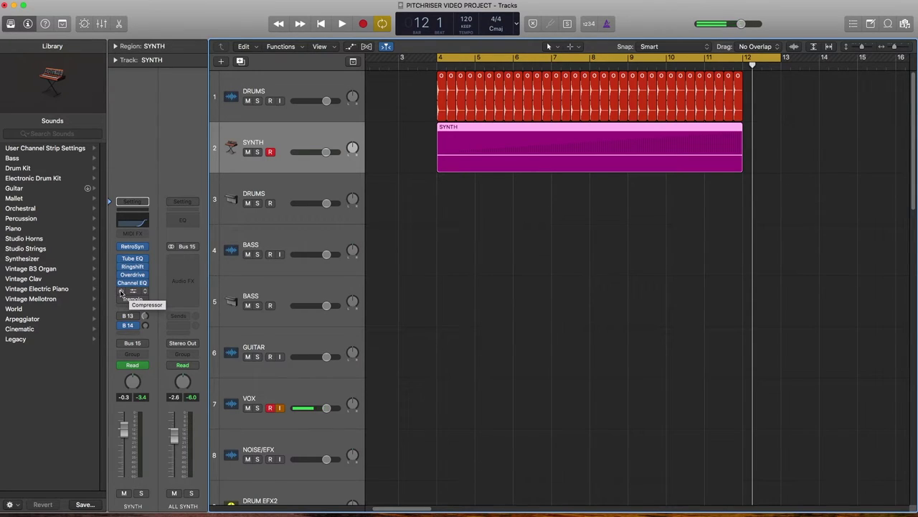
Step: Enable the Compressor on the SYNTH channel and play the riser to hear its effect
left_click(122, 291)
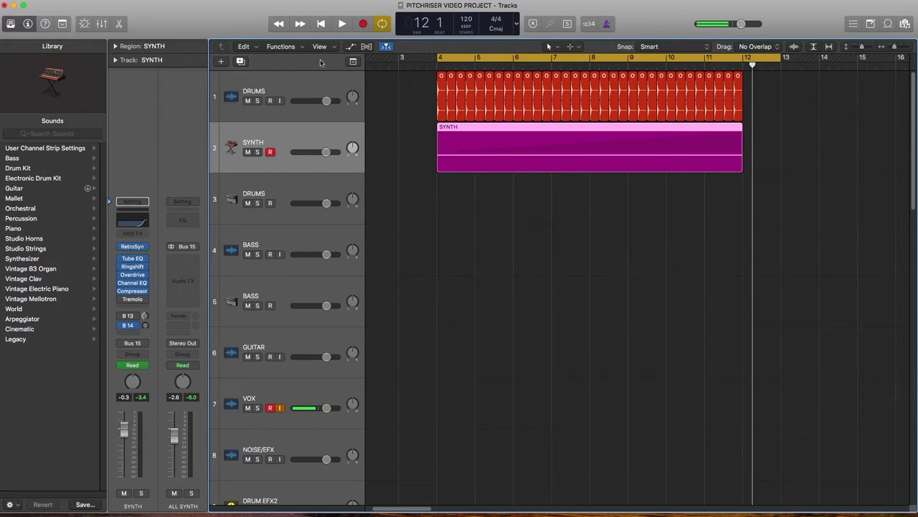
key("space")
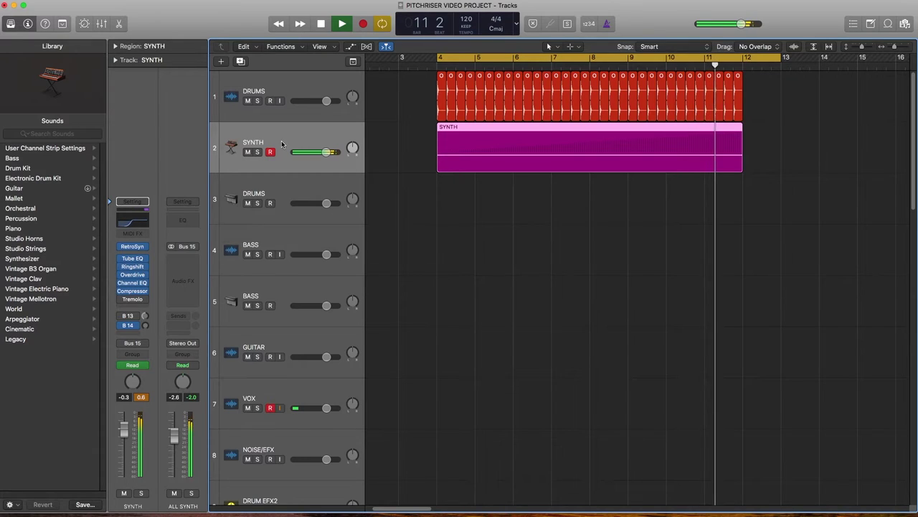
key("space")
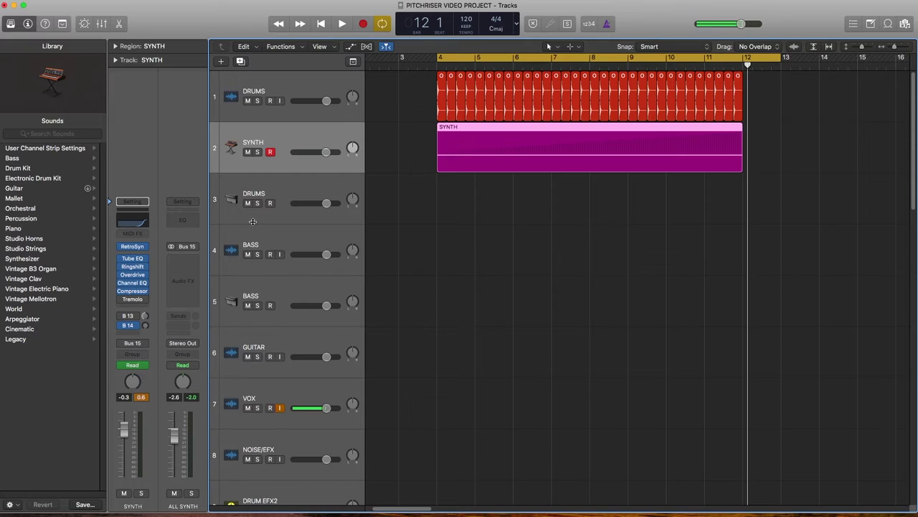
Step: Open the SYNTH channel's Compressor and choose the DRUMS (Audio 1) track as its side chain source
mouse_move(135, 293)
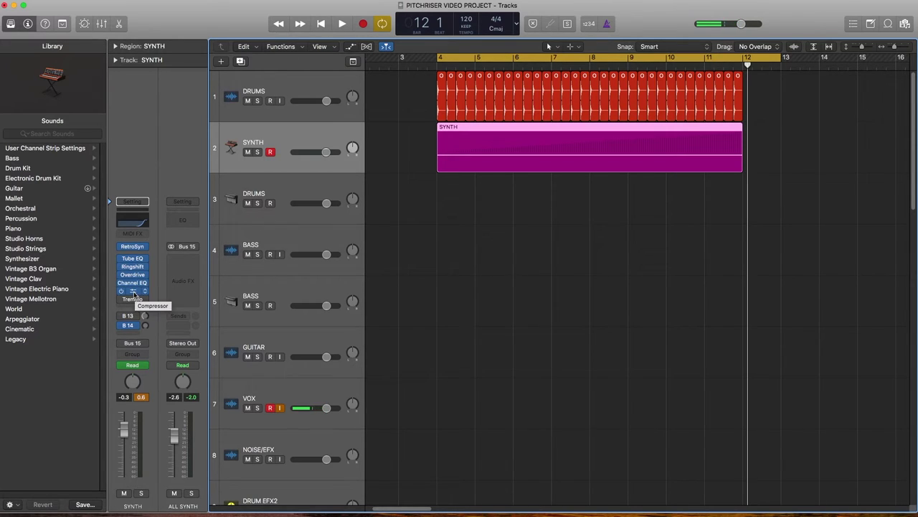
left_click(134, 291)
left_click_drag(695, 196, 261, 180)
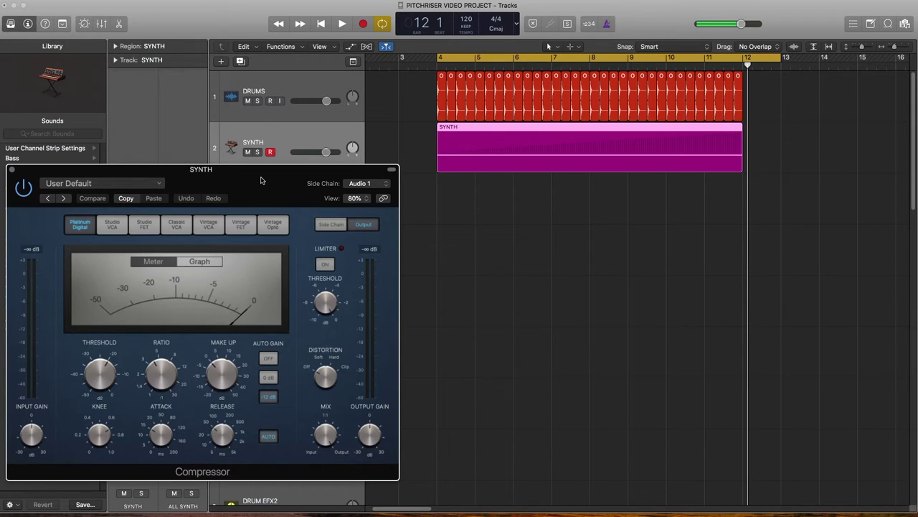
left_click(350, 184)
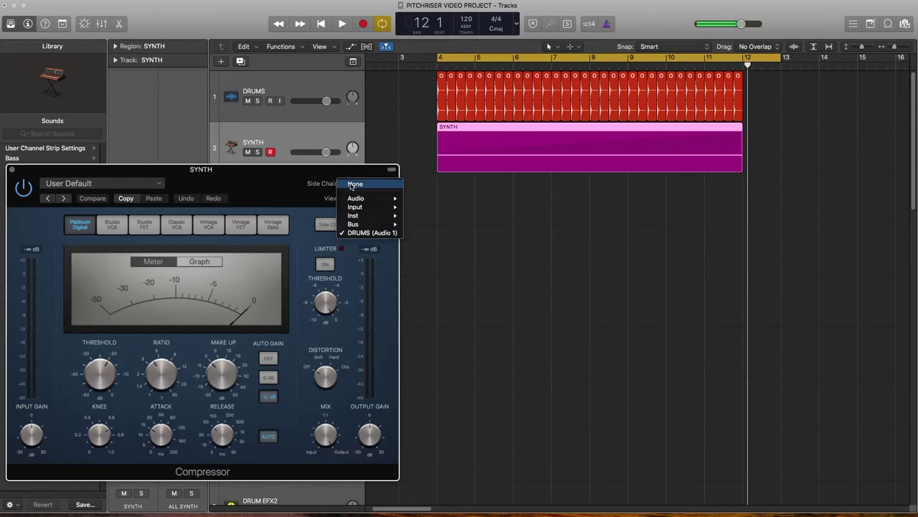
mouse_move(356, 201)
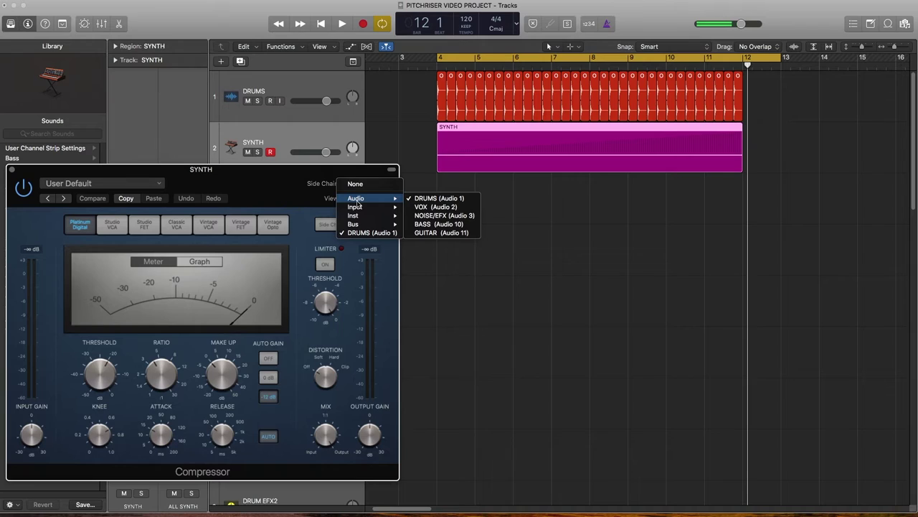
left_click(427, 200)
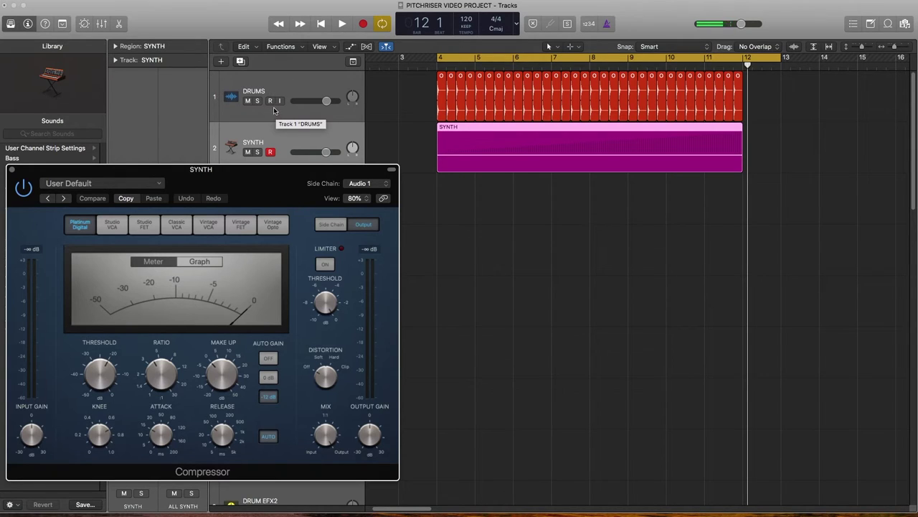
Step: Rename the first DRUMS track as trigger and select it as the Compressor's side chain source
double_click(271, 85)
type("t")
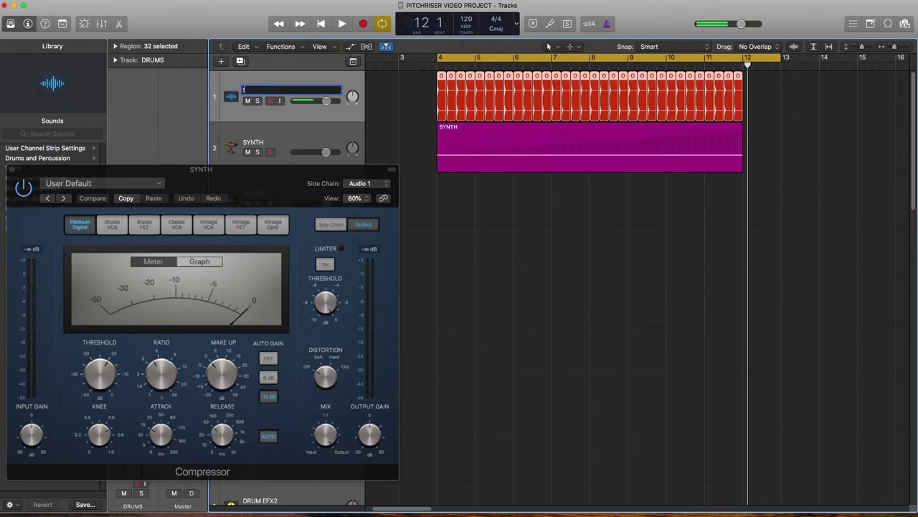
key("Return")
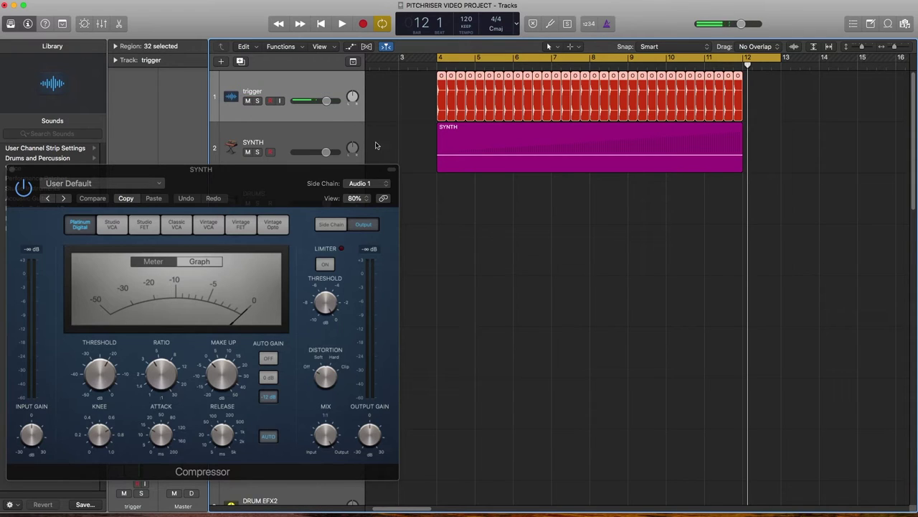
left_click(353, 183)
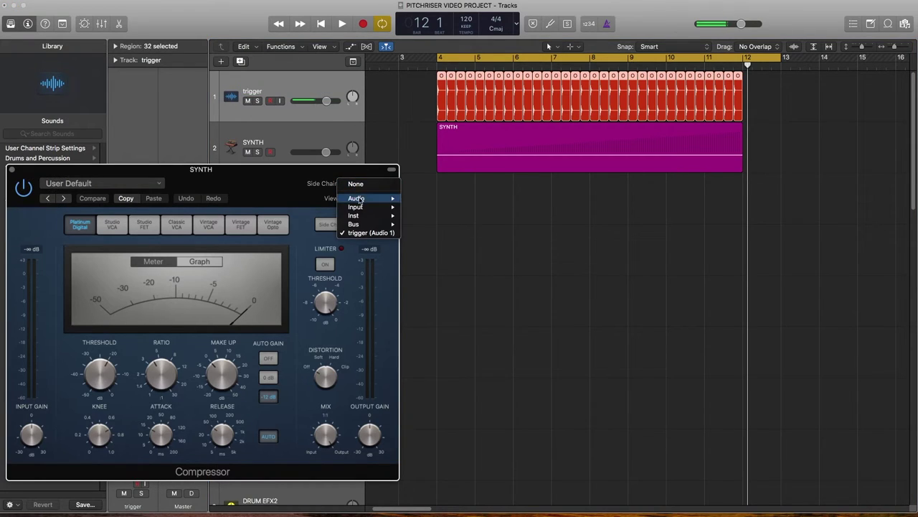
mouse_move(360, 199)
left_click(436, 199)
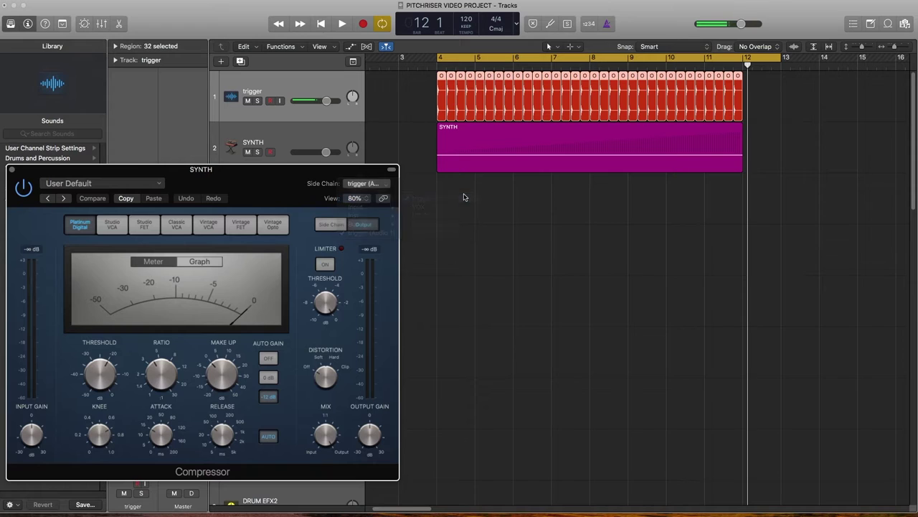
Step: Move the Compressor window aside and examine the output routing options of the trigger track
left_click_drag(241, 171, 256, 172)
left_click_drag(669, 136, 671, 135)
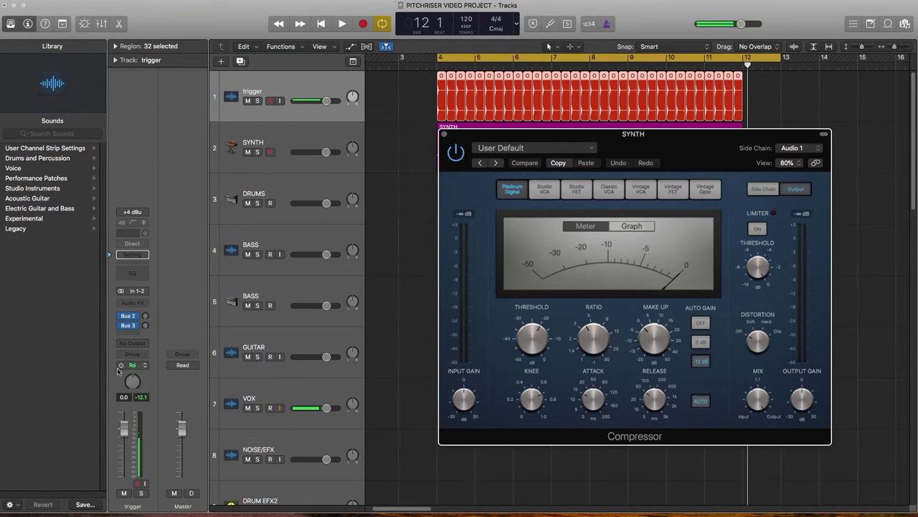
left_click(141, 344)
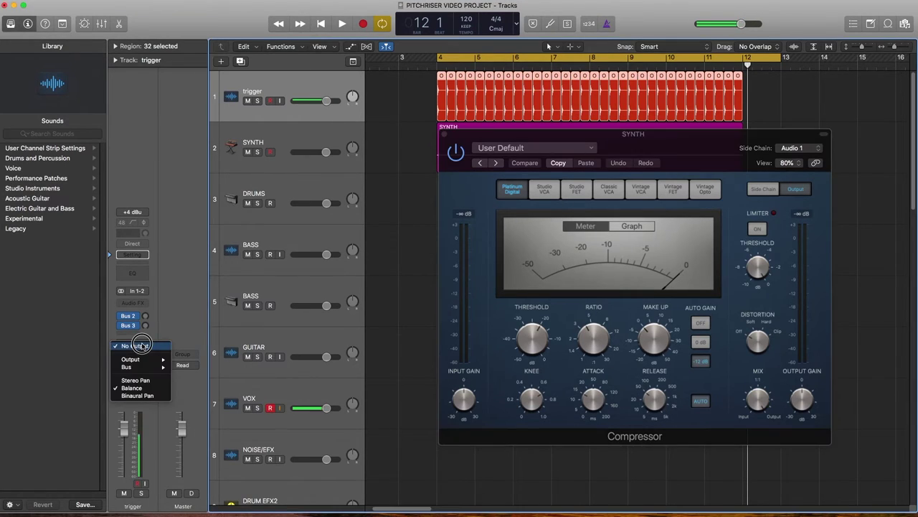
mouse_move(147, 359)
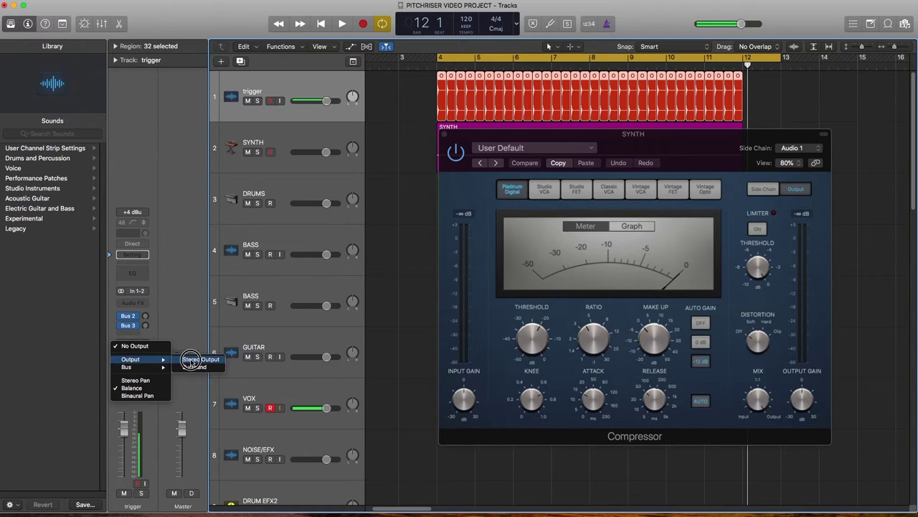
left_click(191, 359)
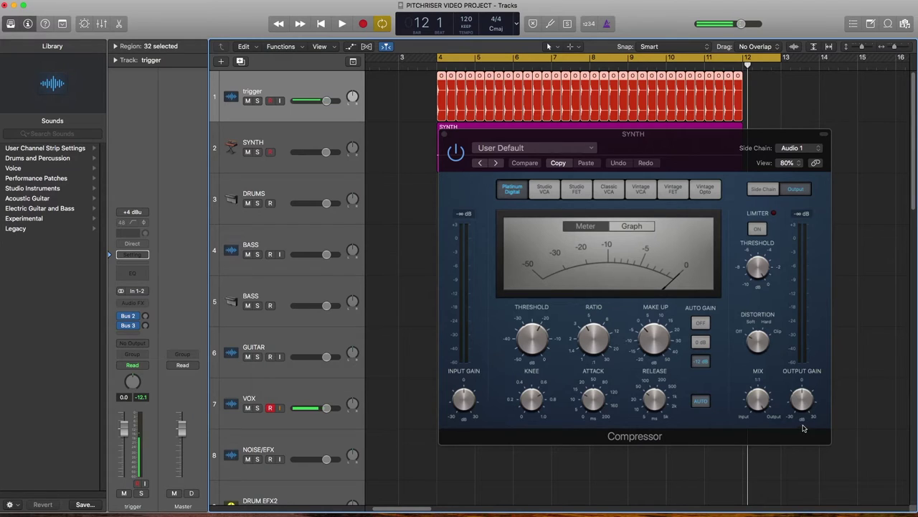
Step: Select the SYNTH track and display its Compressor Mix automation on the track
mouse_move(760, 404)
left_click_drag(645, 135, 551, 214)
left_click(304, 134)
key("a")
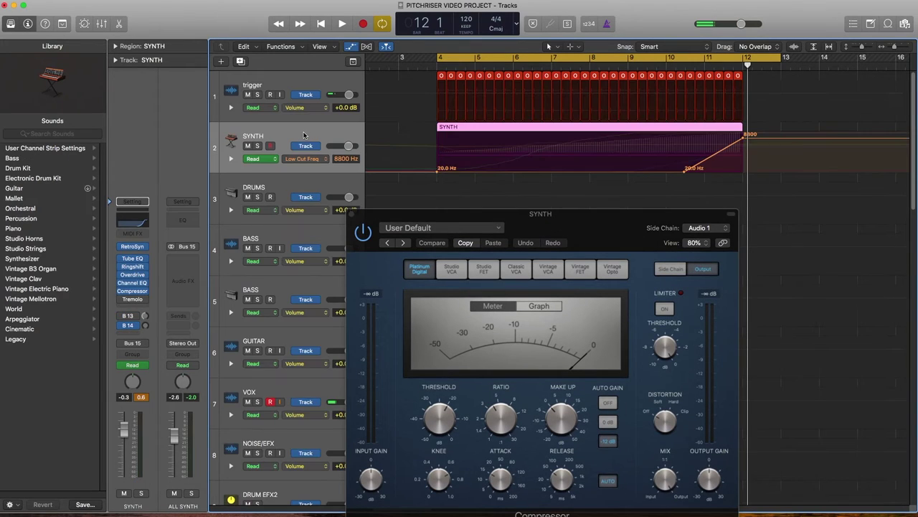
left_click(308, 159)
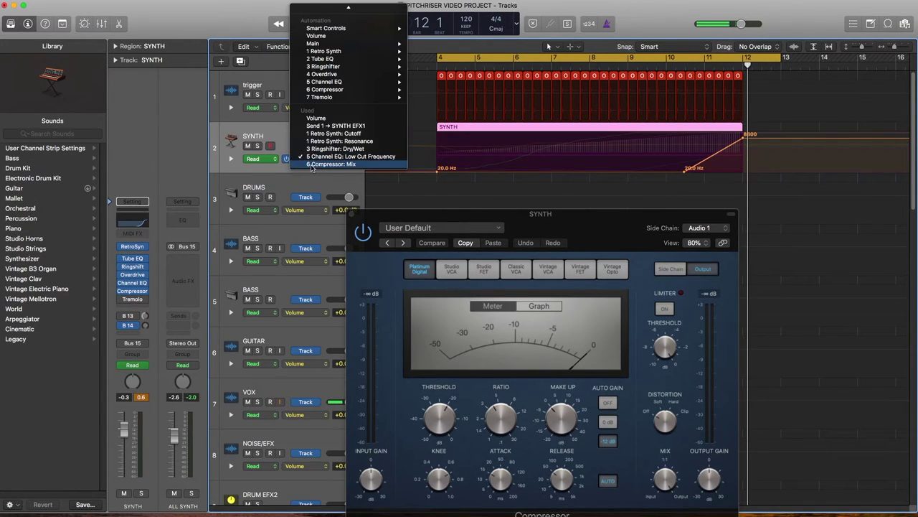
left_click(312, 165)
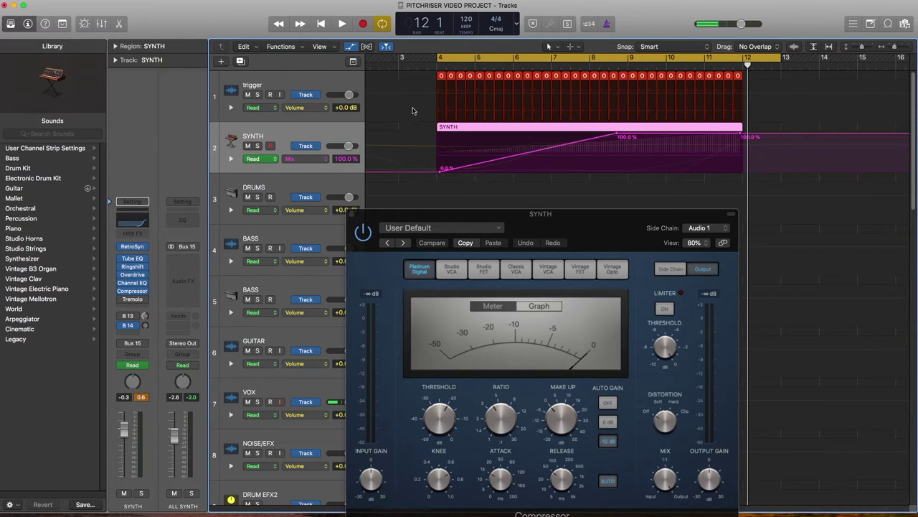
Step: Play the riser to observe the Compressor Mix automation, and close the Compressor window
key("space")
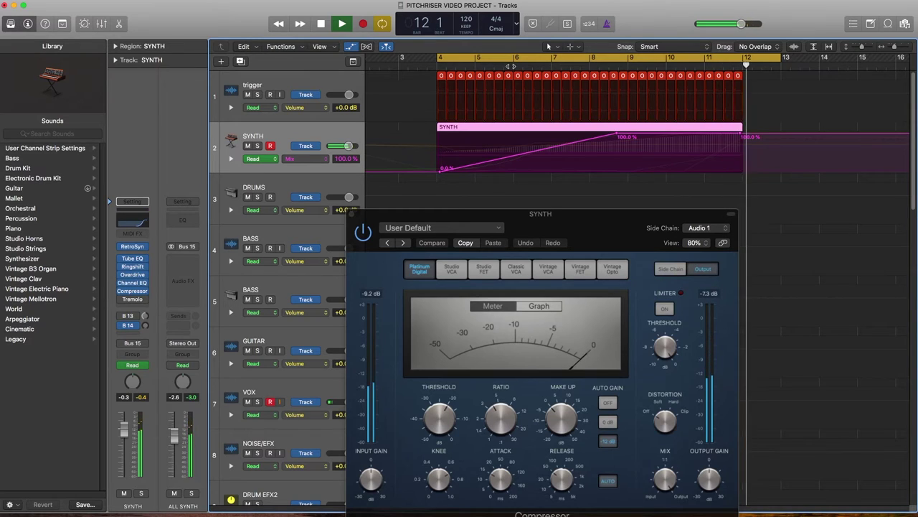
key("space")
mouse_move(654, 469)
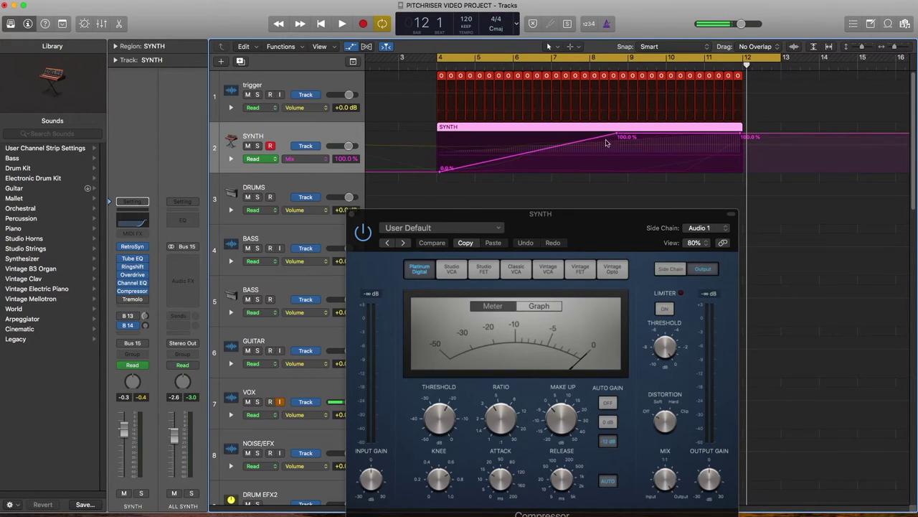
left_click(351, 214)
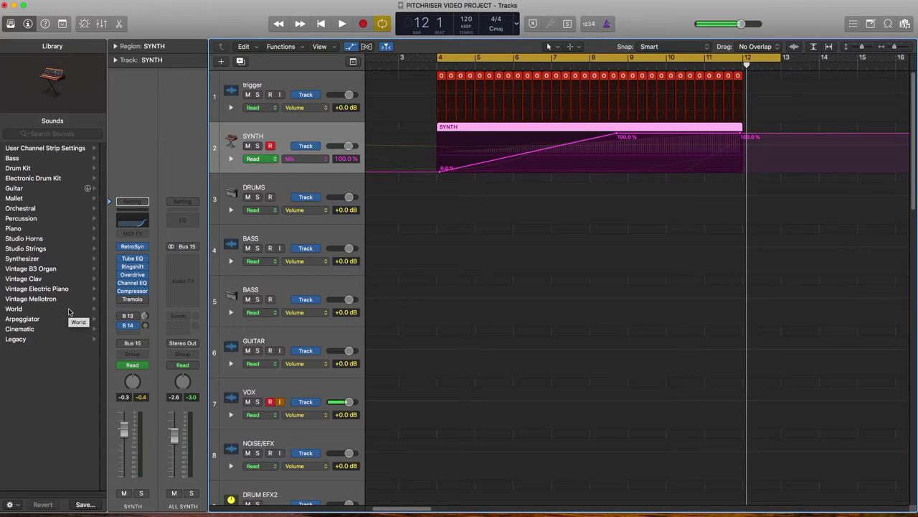
Step: Enable the Tremolo on the SYNTH channel, close its window, and play the riser
left_click(122, 300)
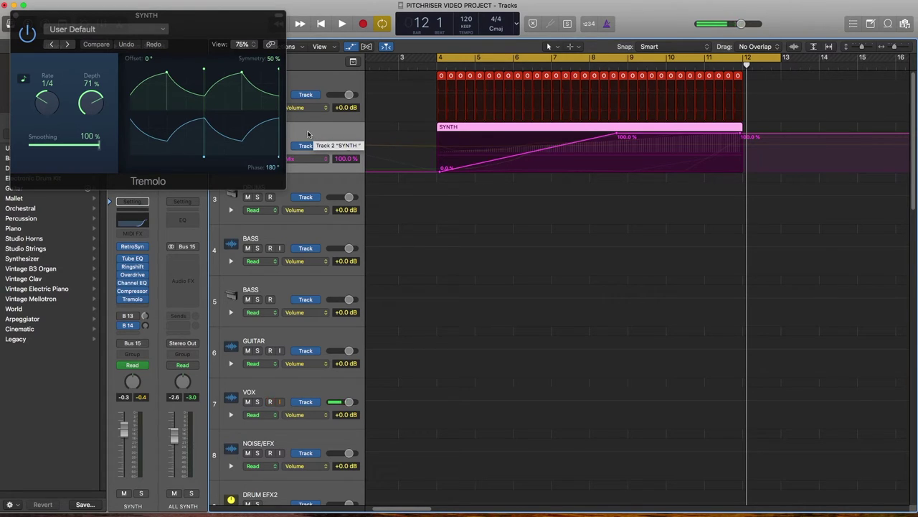
left_click(16, 15)
key("space")
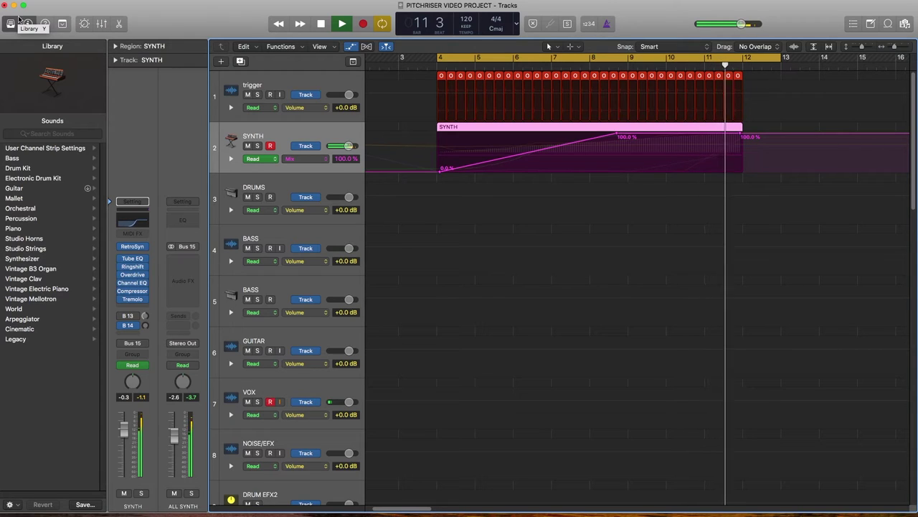
key("space")
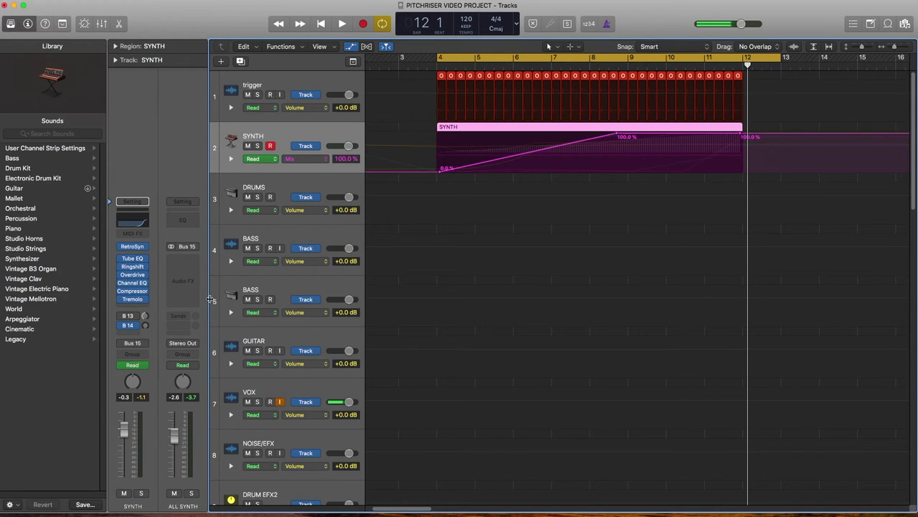
Step: Route the first send on the SYNTH channel to Bus 13 (SYNTH EFX1) and set it to Pre Fader
left_click(133, 318)
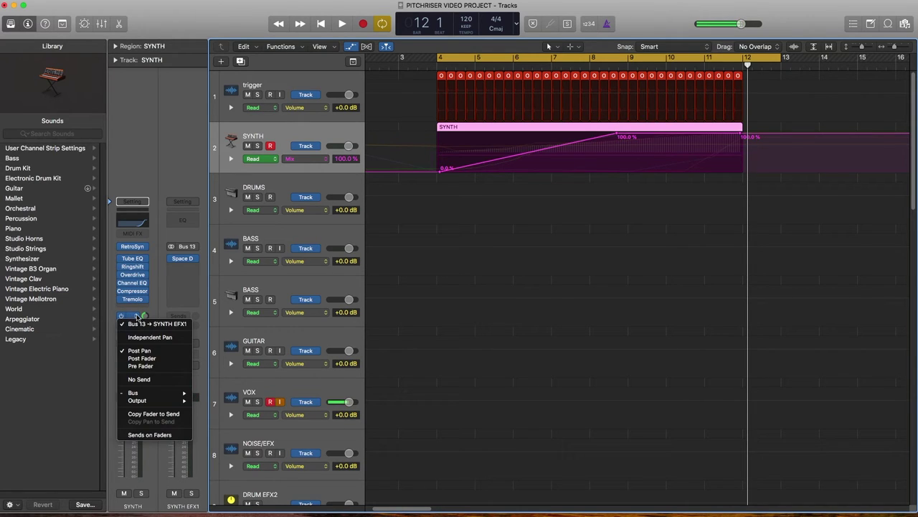
left_click(134, 312)
left_click(137, 316)
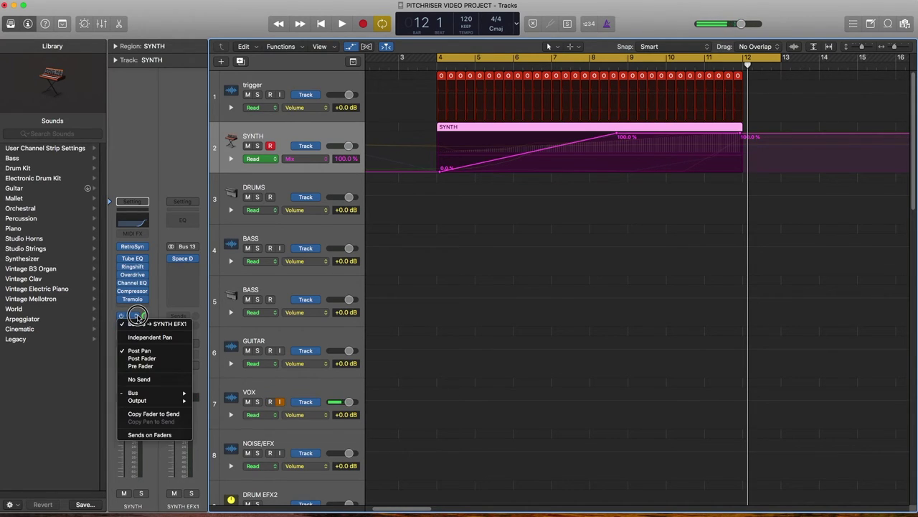
left_click(152, 392)
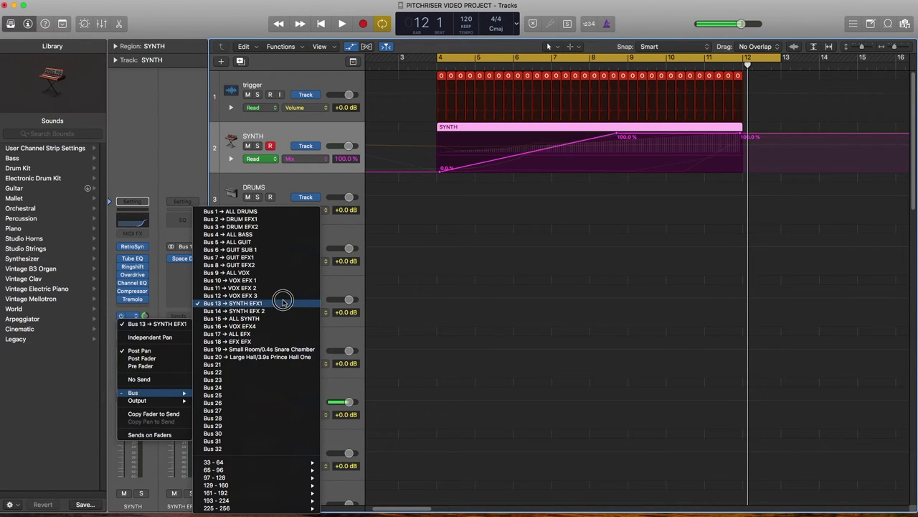
left_click(284, 301)
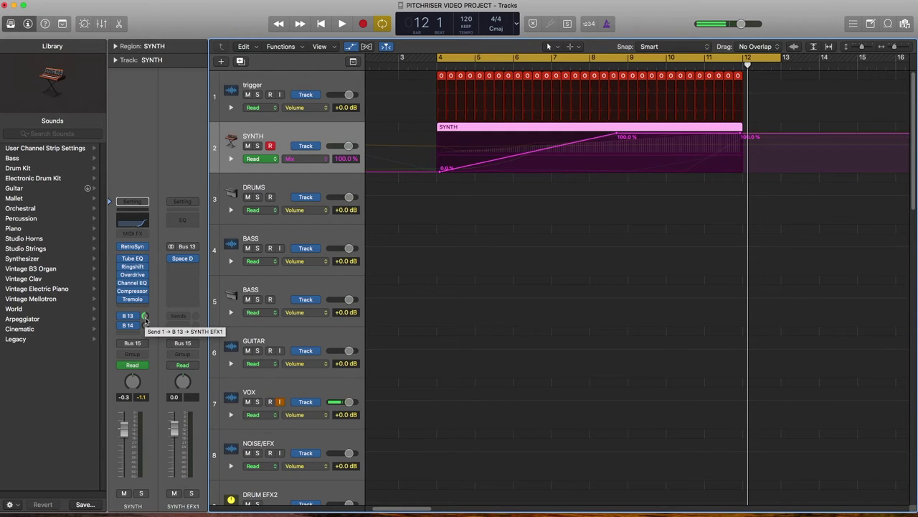
left_click(135, 315)
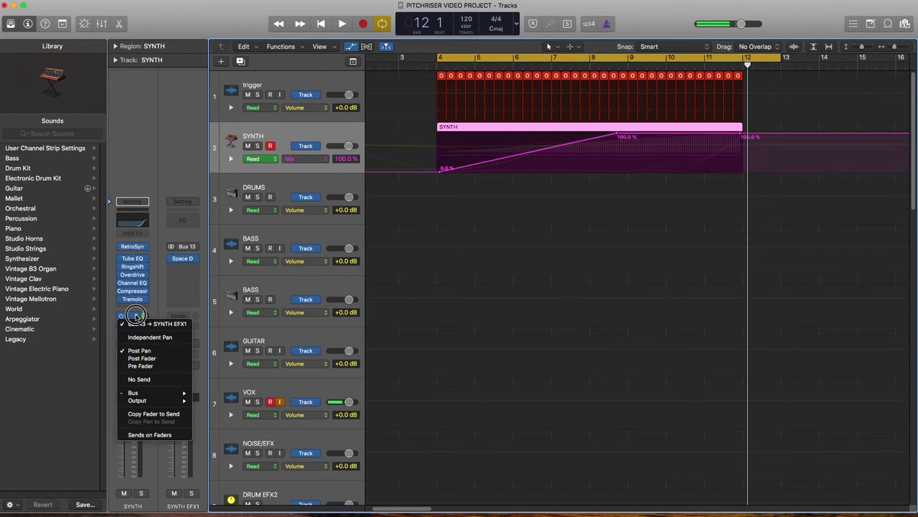
left_click(165, 367)
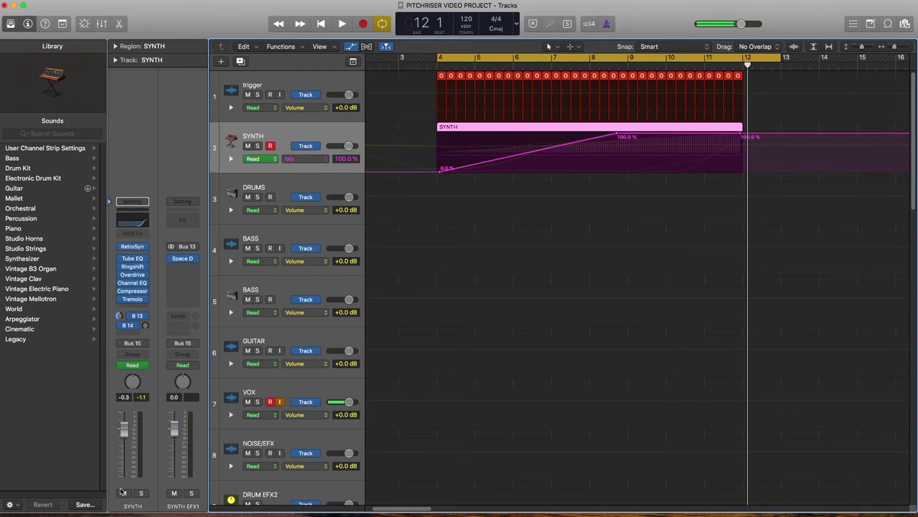
Step: Display the SYNTH track's Volume automation and add a point at the region's end, lowered to -∞ dB
mouse_move(309, 164)
left_click(309, 159)
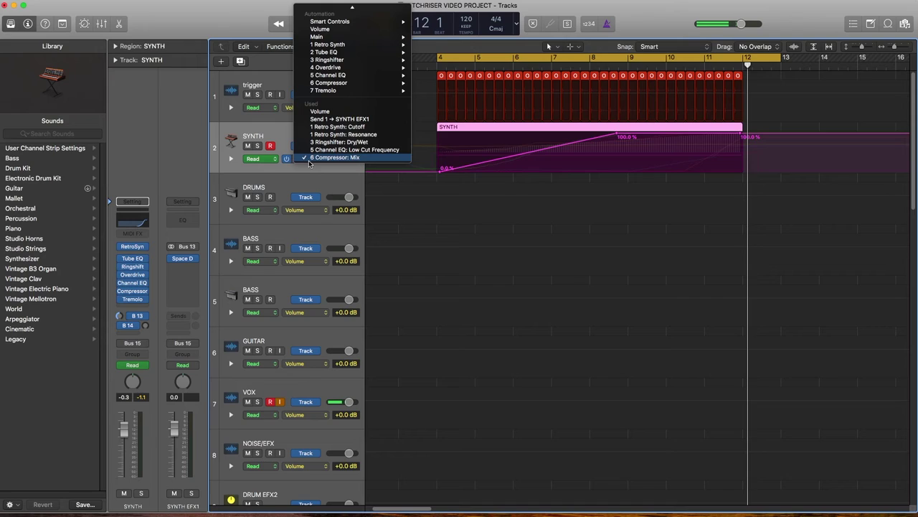
left_click(321, 111)
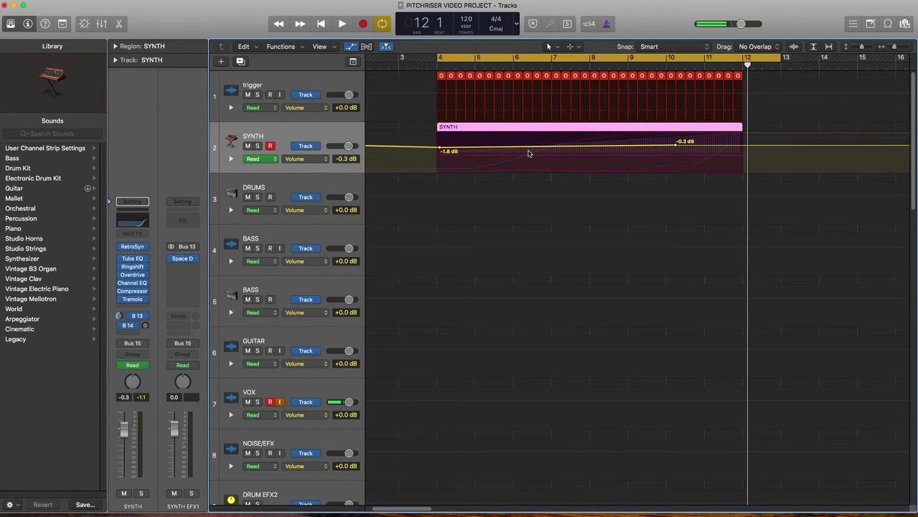
left_click(741, 148)
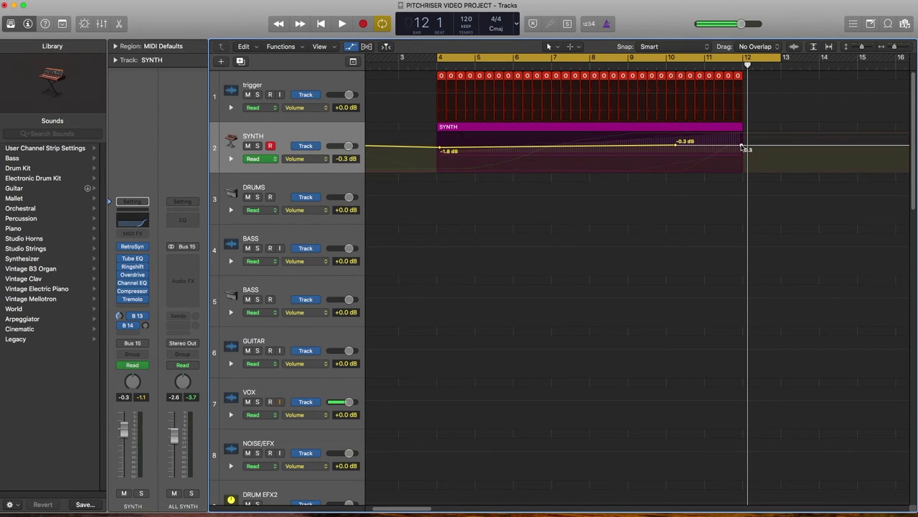
left_click_drag(742, 148, 742, 173)
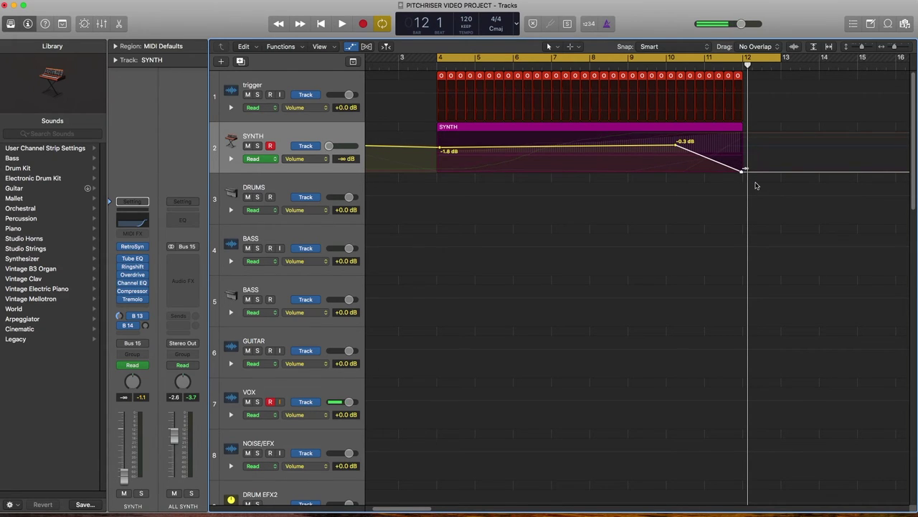
Step: Display the SYNTH track's absolute Send 1 → SYNTH EFX1 automation, raise the point at the region's end to +3.2 dB, and stop playback
left_click(302, 160)
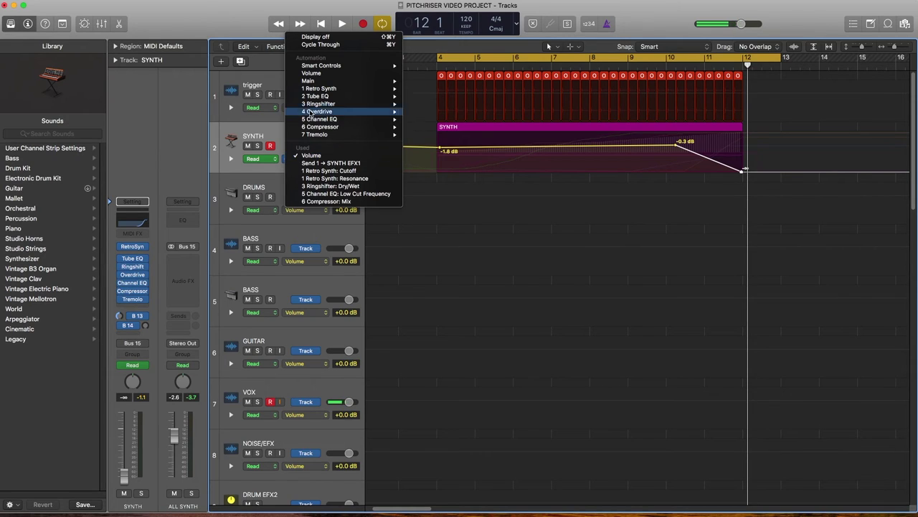
mouse_move(318, 83)
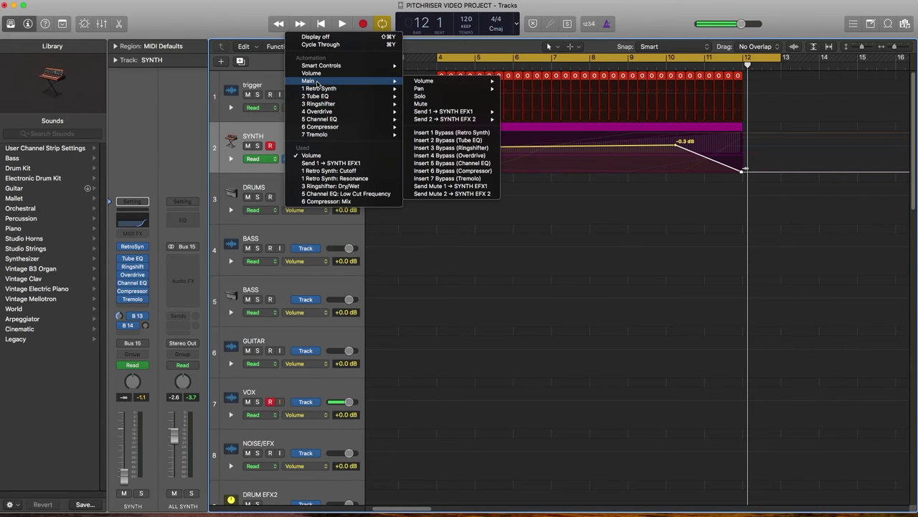
mouse_move(445, 113)
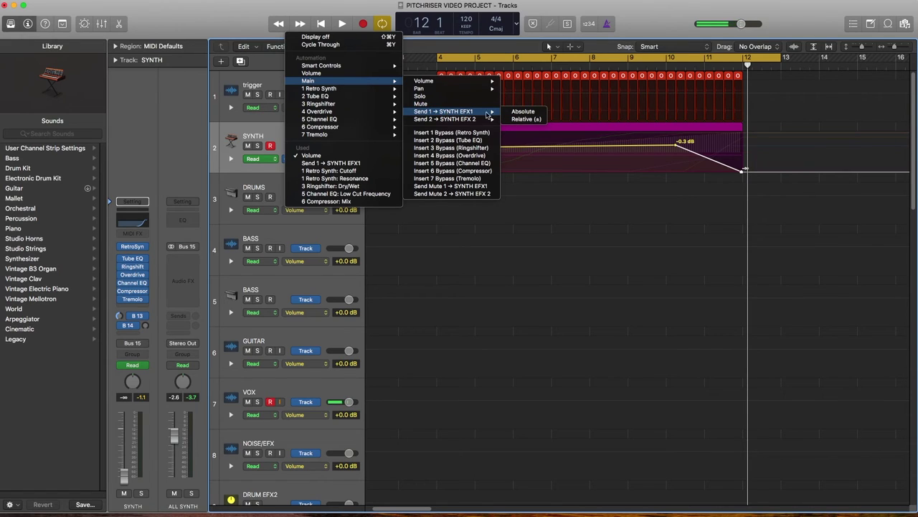
left_click(523, 112)
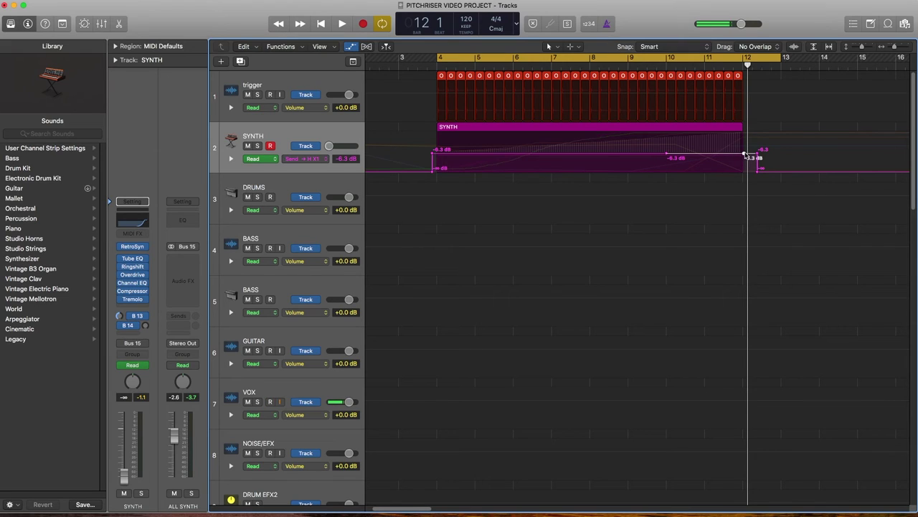
left_click_drag(744, 154, 744, 138)
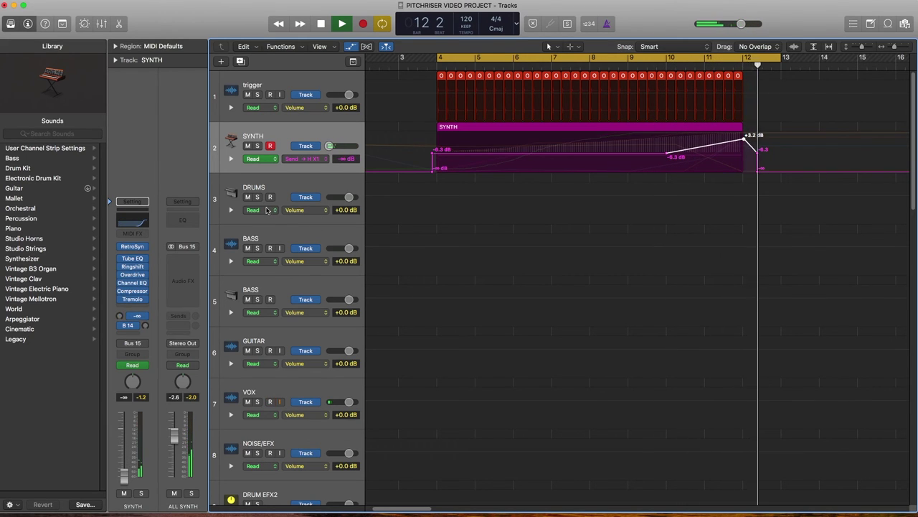
key("space")
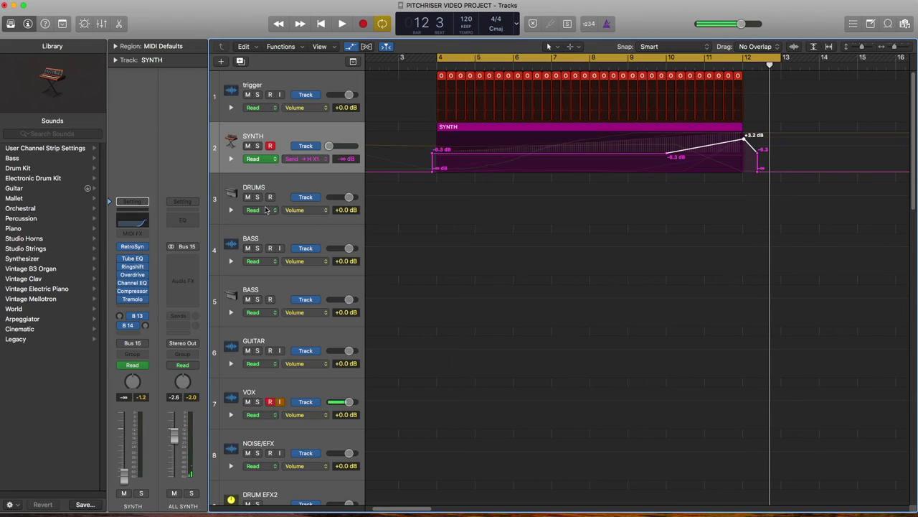